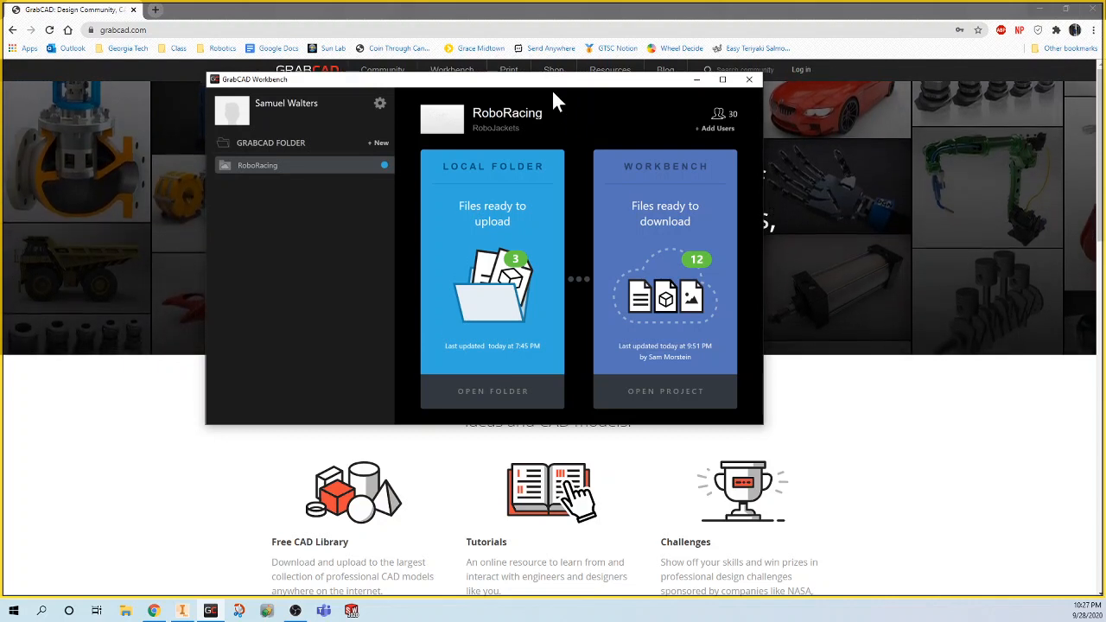
Step: Download all pending RoboRacing files from Workbench to the local folder and minimize the desktop app window
left_click_drag(546, 82, 560, 81)
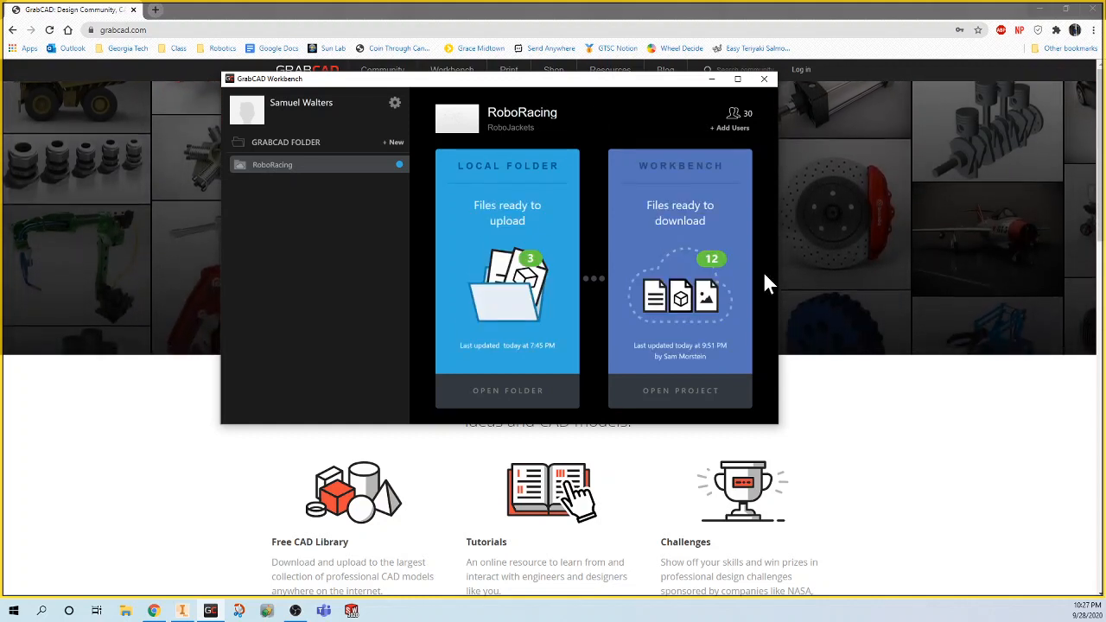
left_click(720, 289)
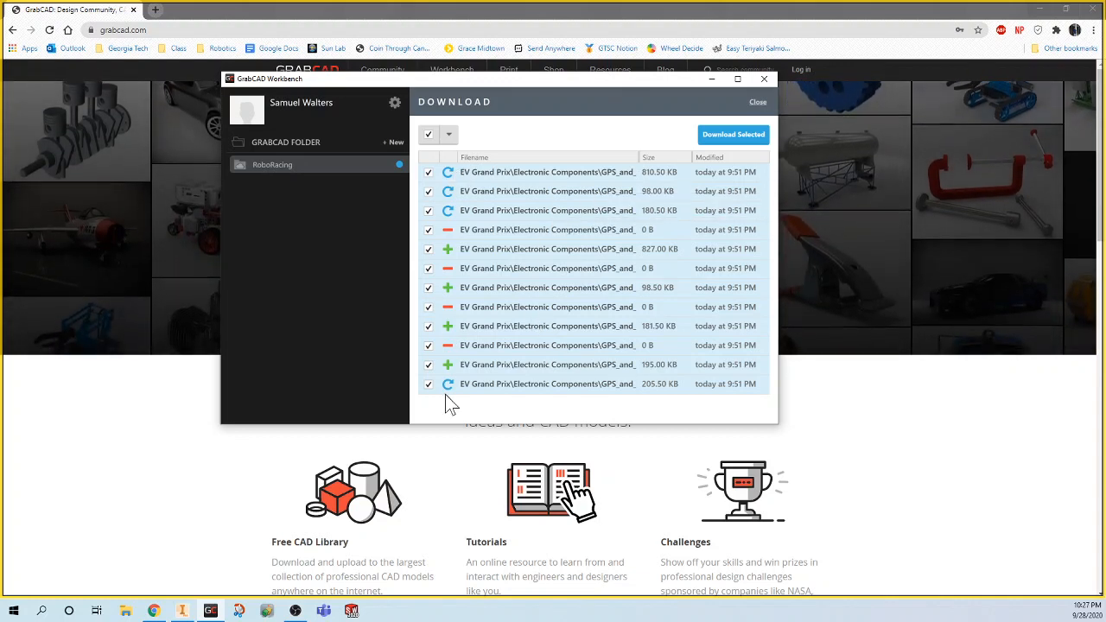
left_click(730, 140)
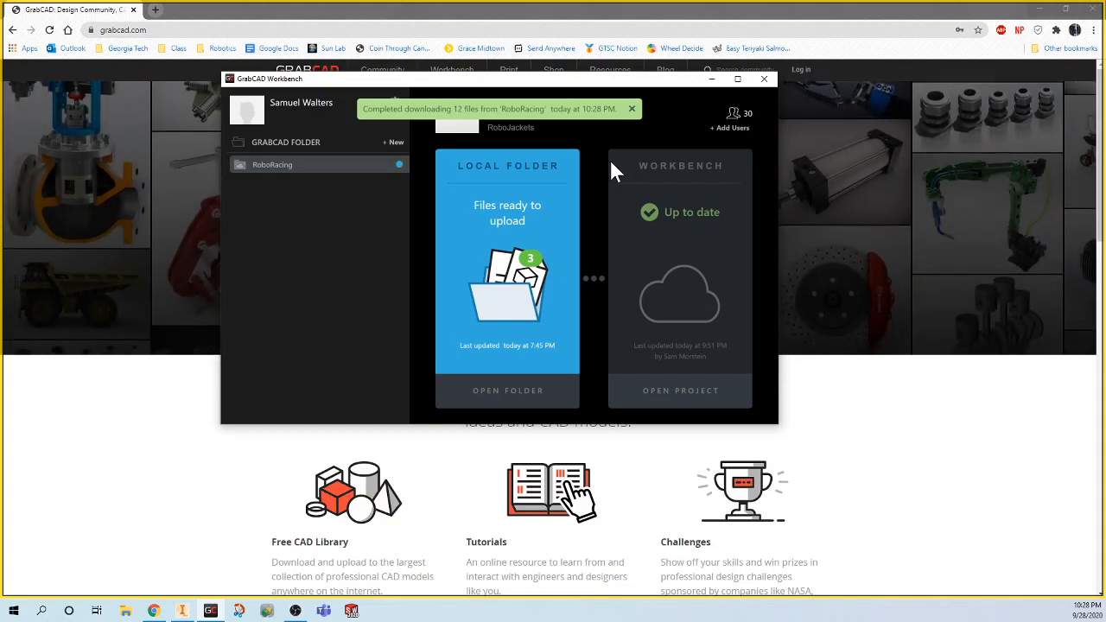
left_click(710, 79)
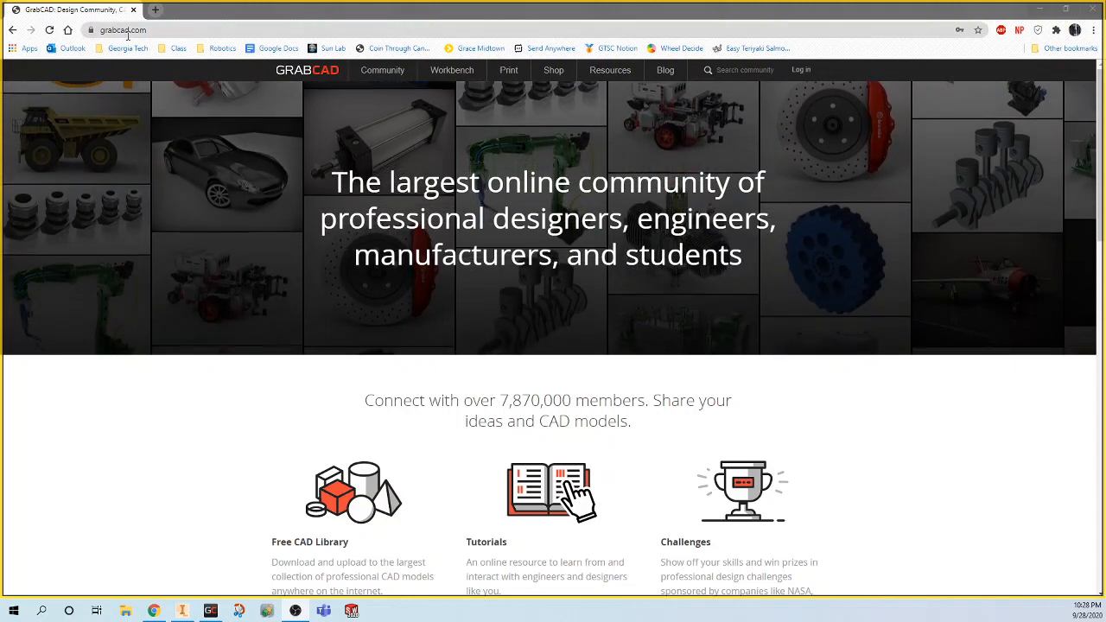
Step: Sign in to the GrabCAD website with the saved credentials and open the RoboRacing project's full file list in Workbench
left_click(804, 72)
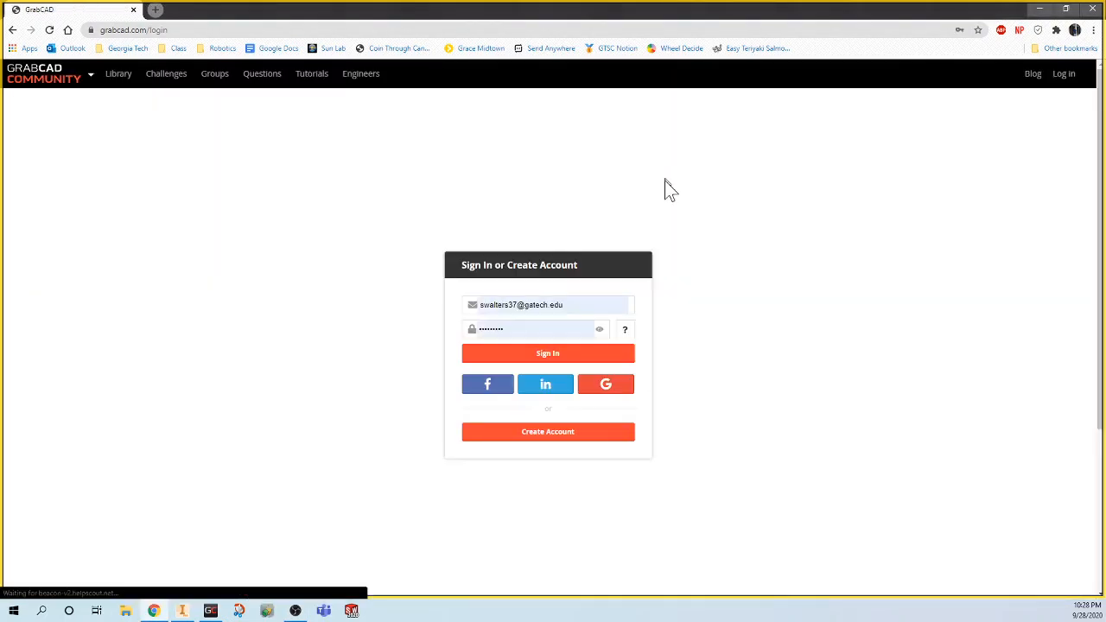
left_click(543, 356)
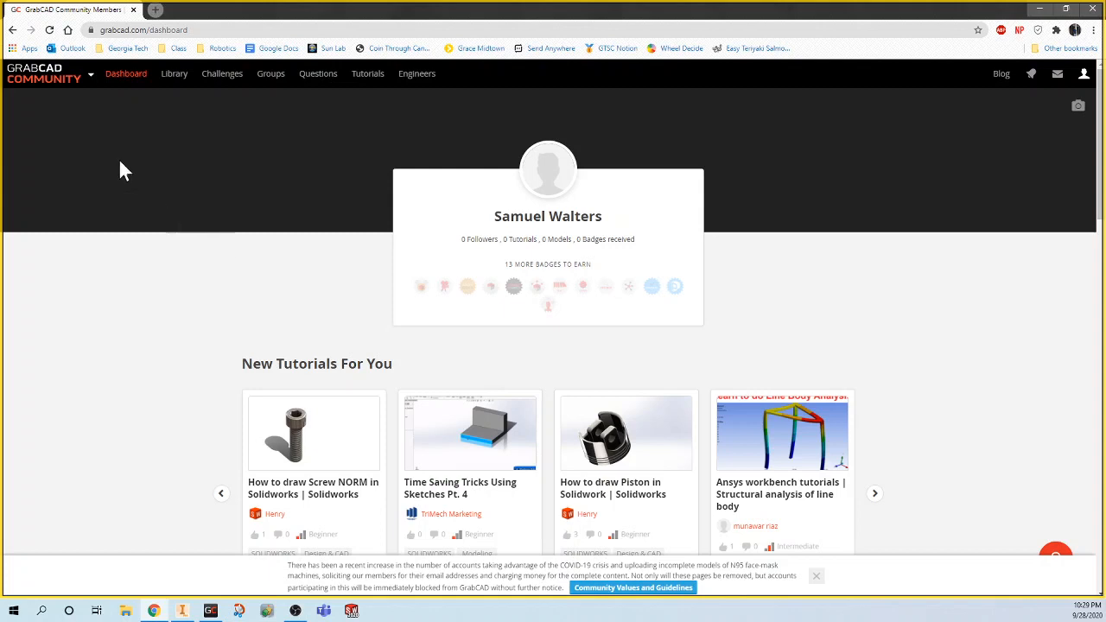
mouse_move(59, 89)
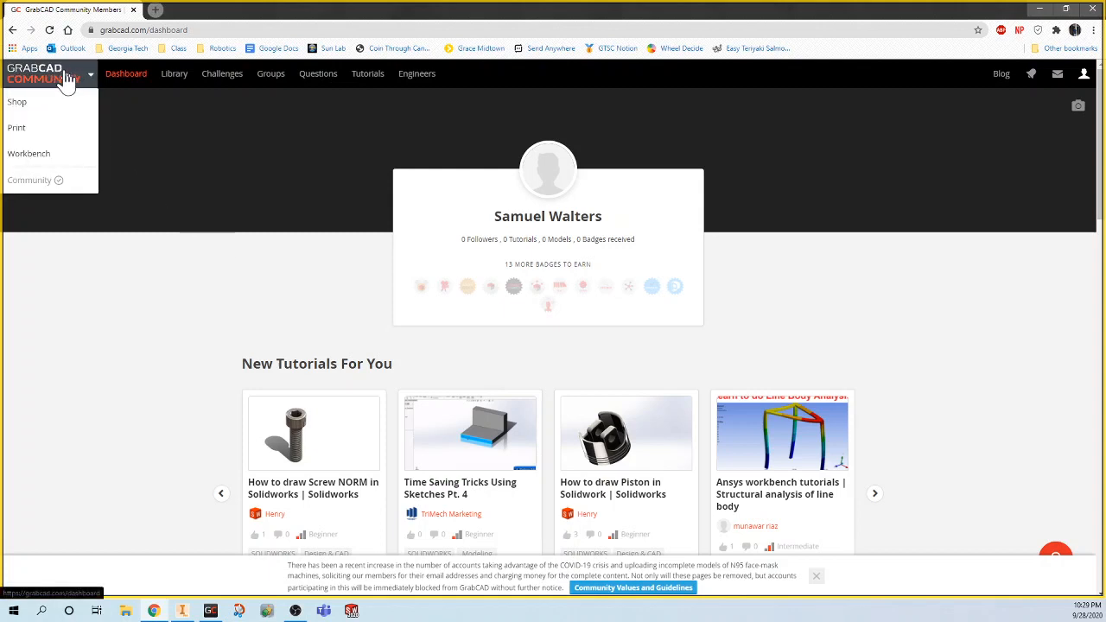
left_click(38, 160)
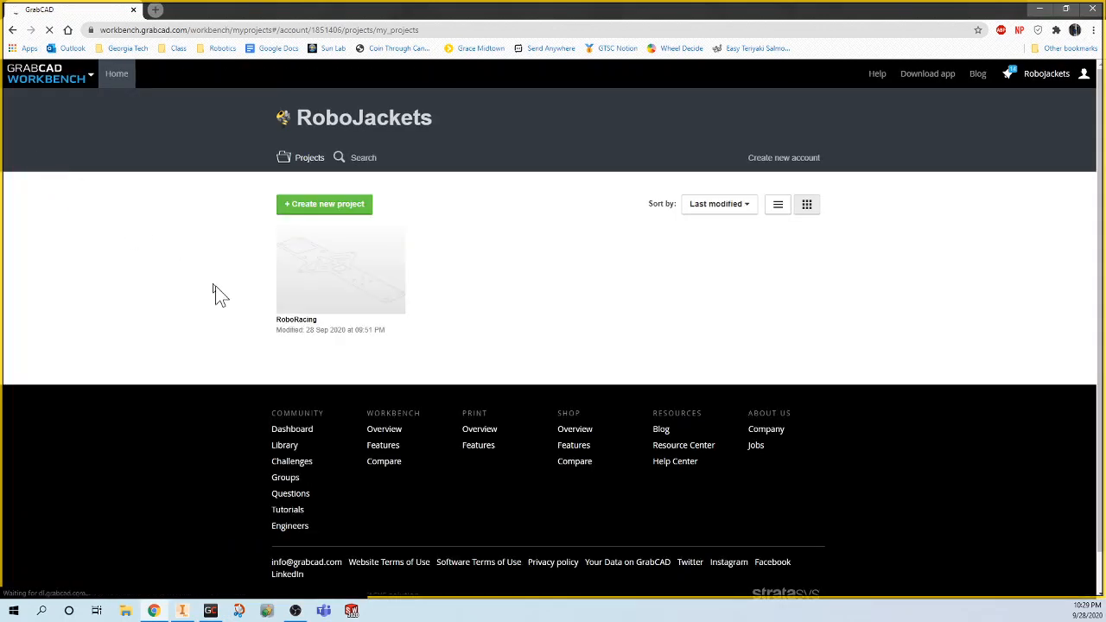
left_click(343, 274)
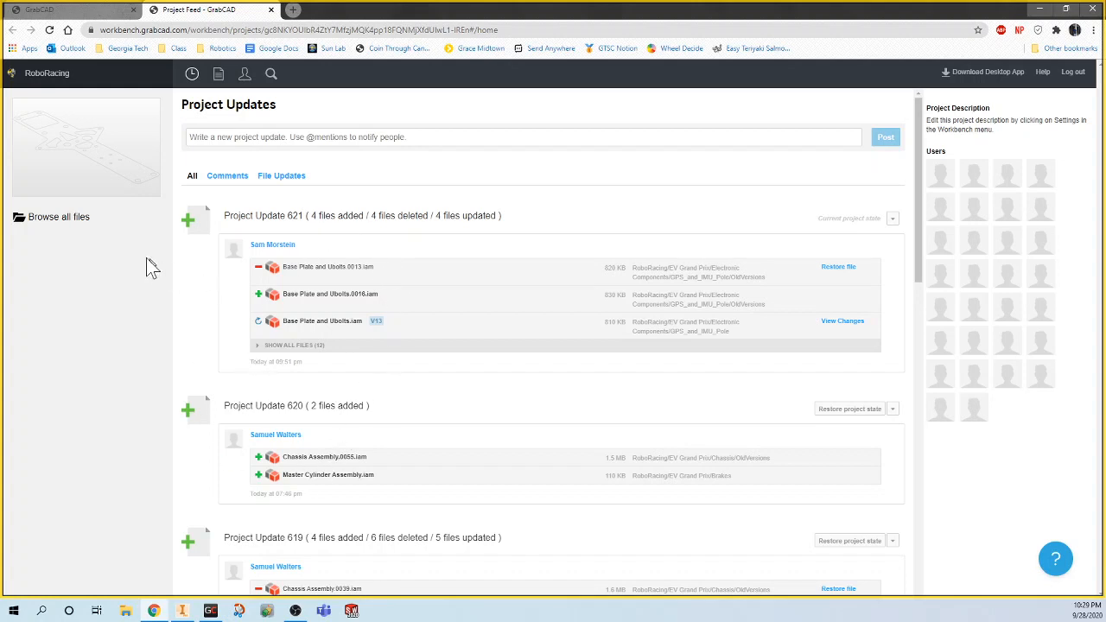
left_click(63, 219)
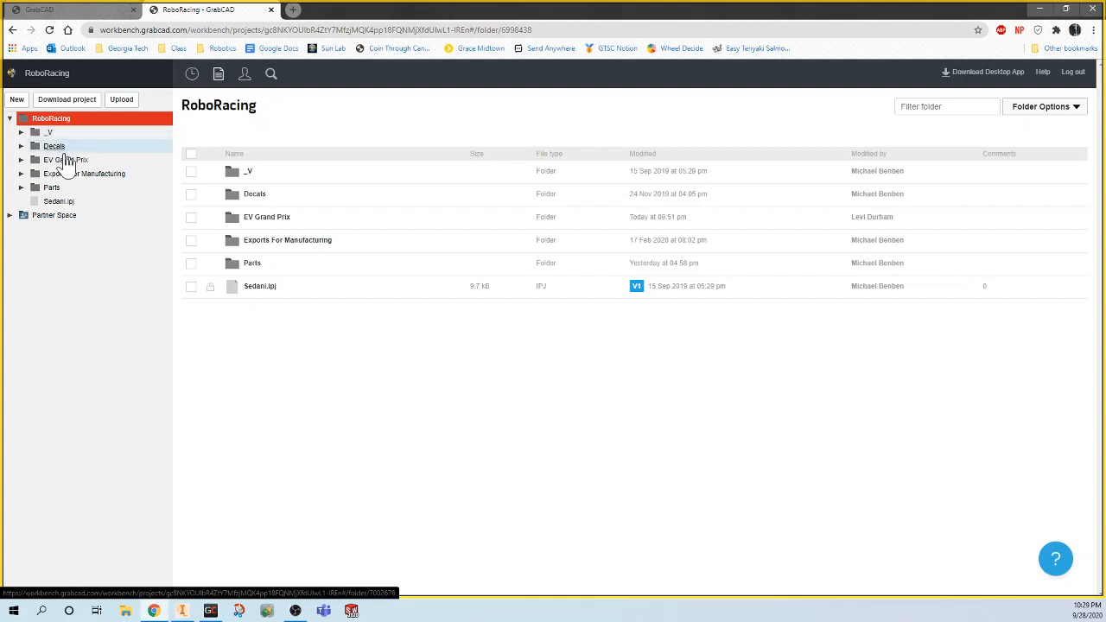
Step: Switch to Inventor and save the open cylinder part as Cylinder in the Documents folder
left_click(183, 612)
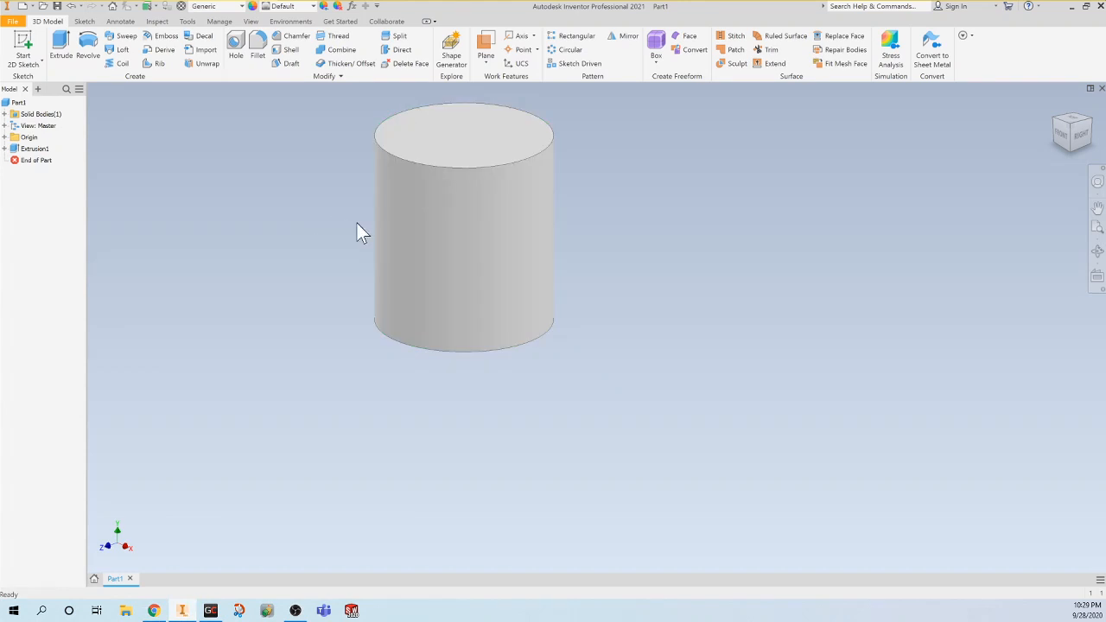
key("ctrl+s")
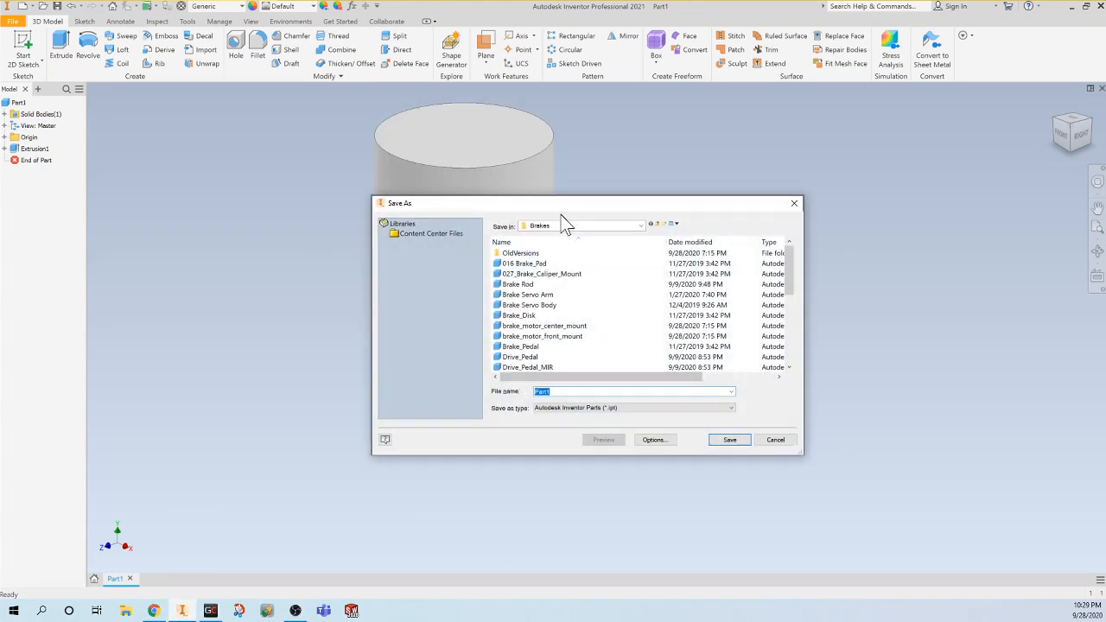
left_click(563, 225)
left_click(584, 328)
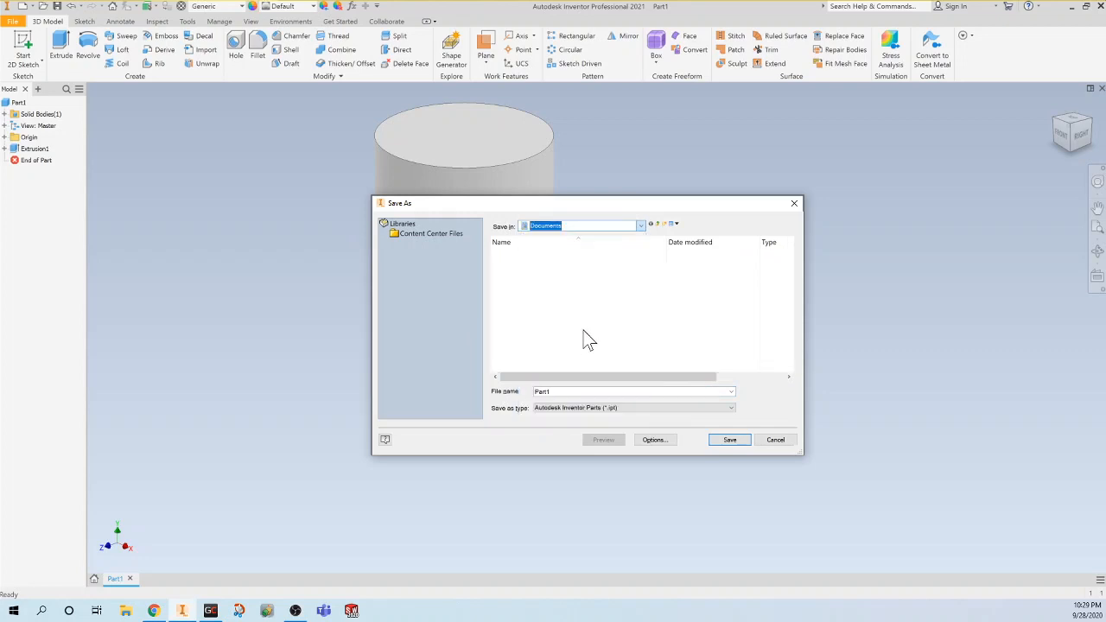
double_click(572, 394)
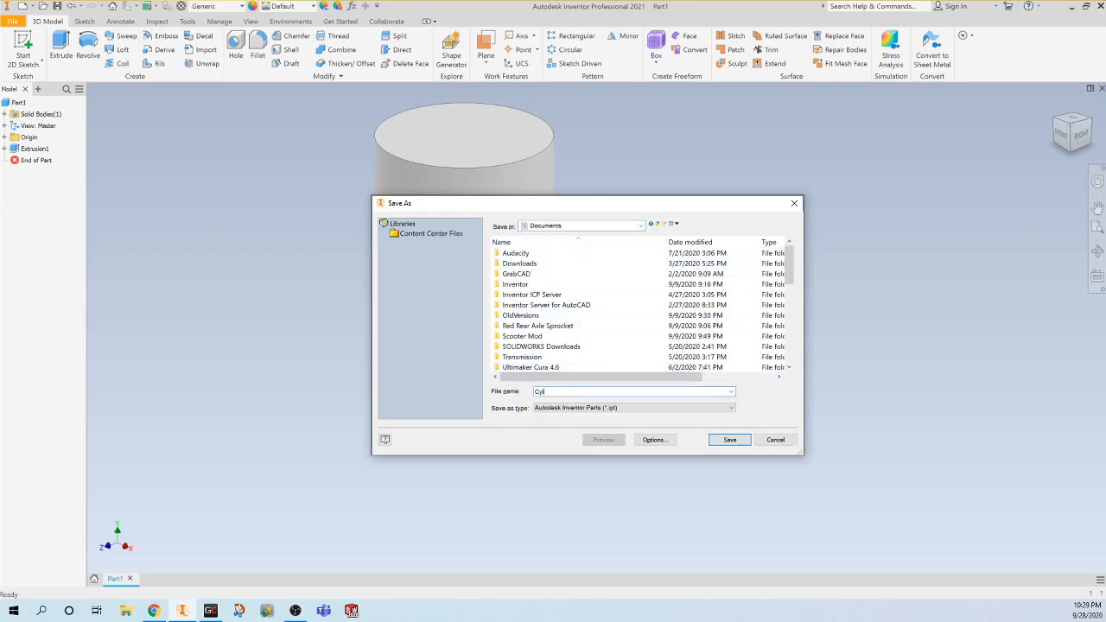
type("Cylinder")
left_click(728, 441)
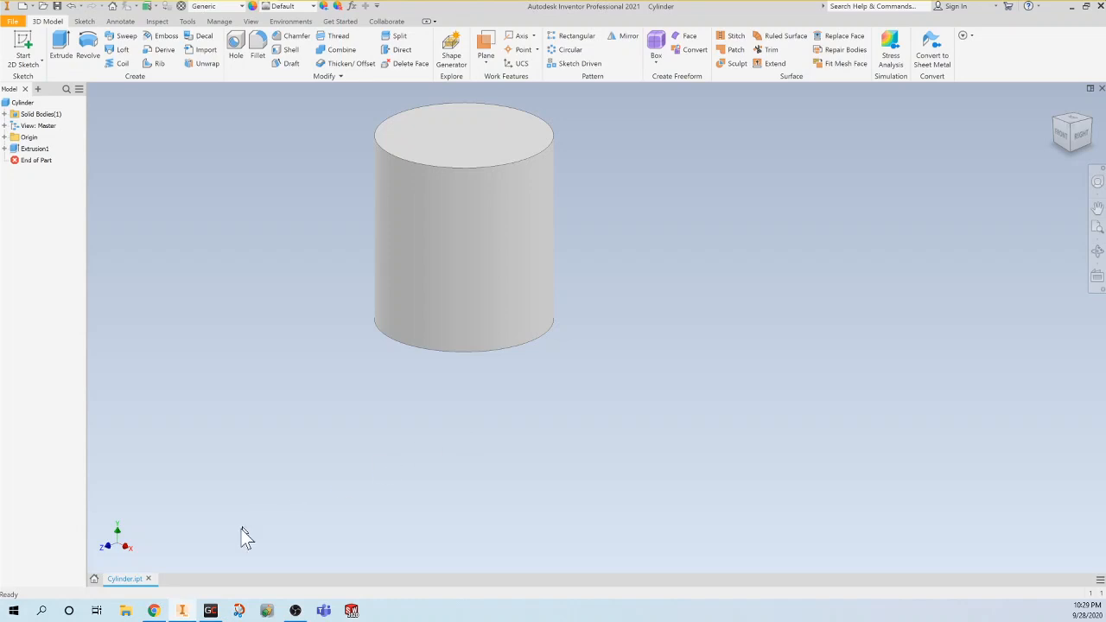
Step: Switch to the RoboRacing project in Chrome and open the Brakes folder inside EV Grand Prix
left_click(221, 614)
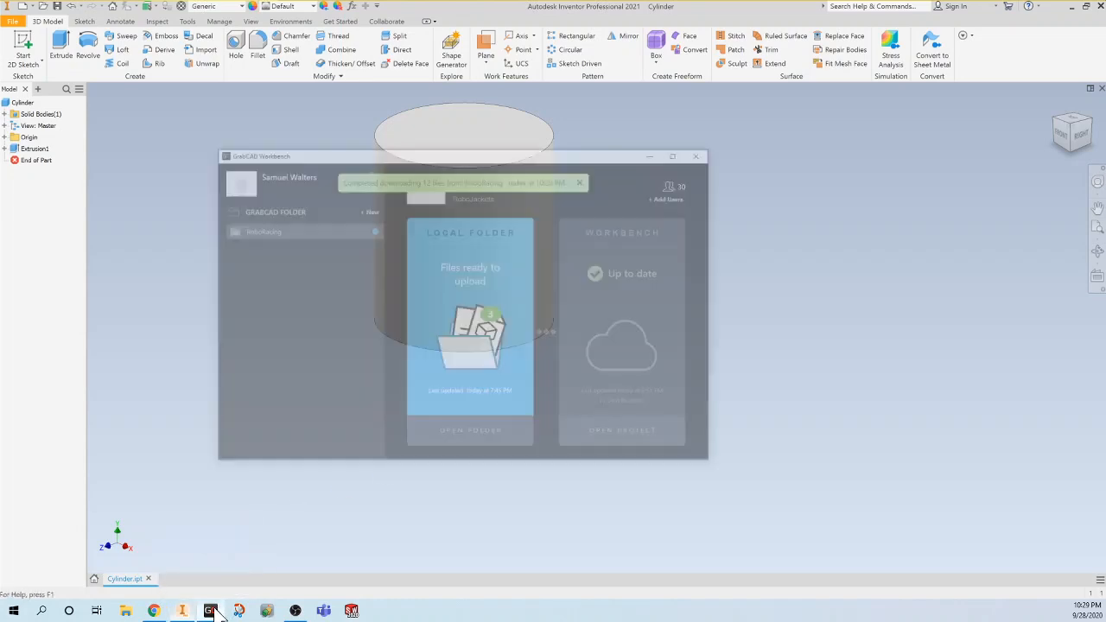
left_click(153, 610)
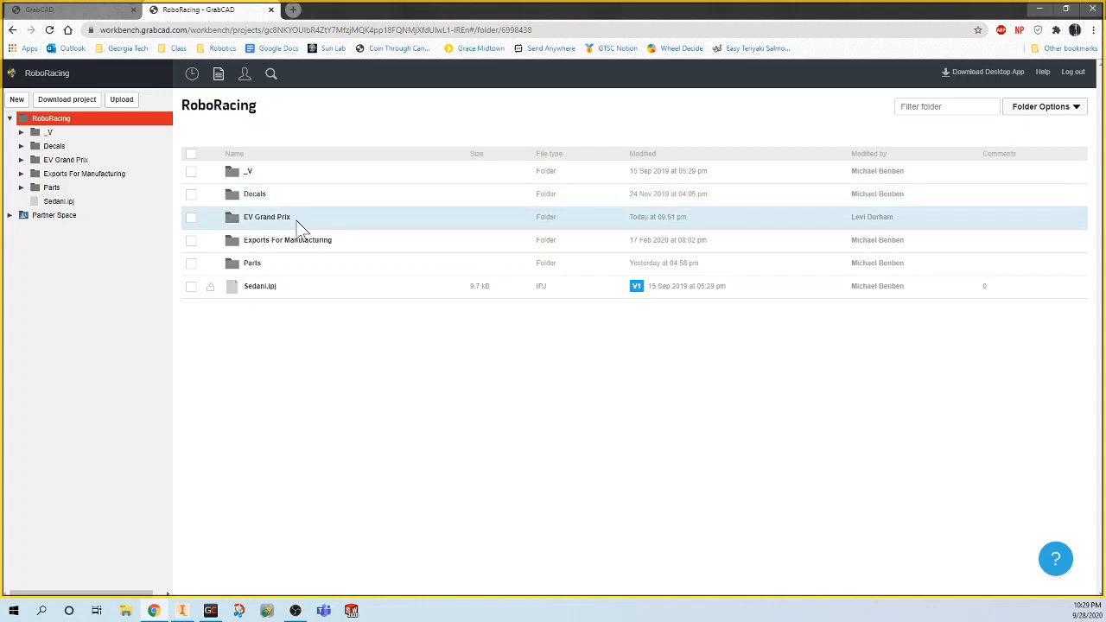
left_click(251, 264)
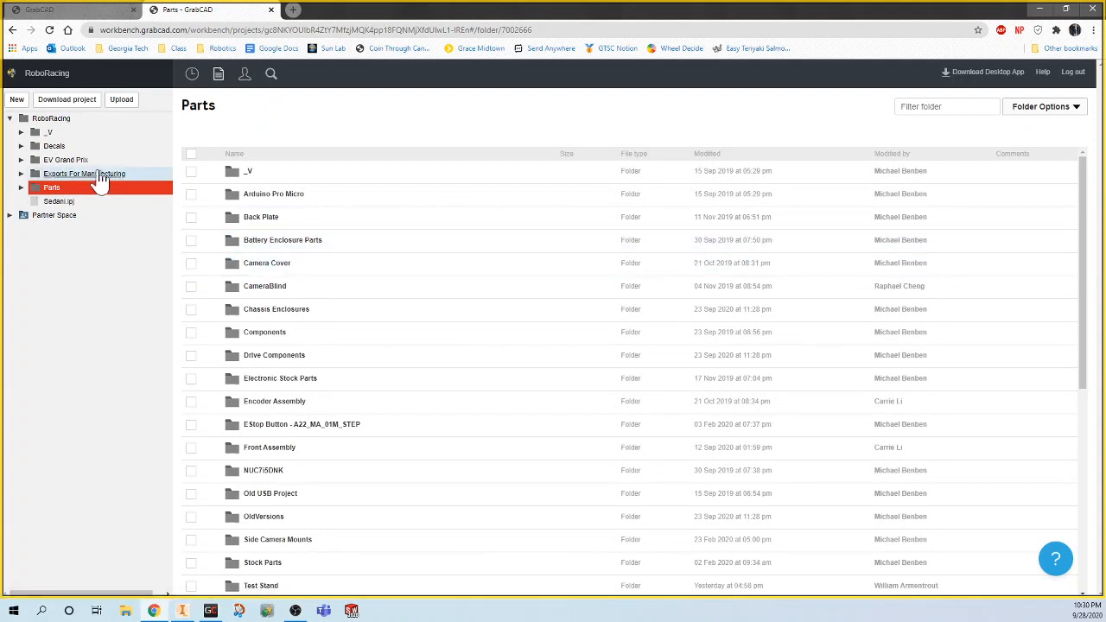
left_click(71, 160)
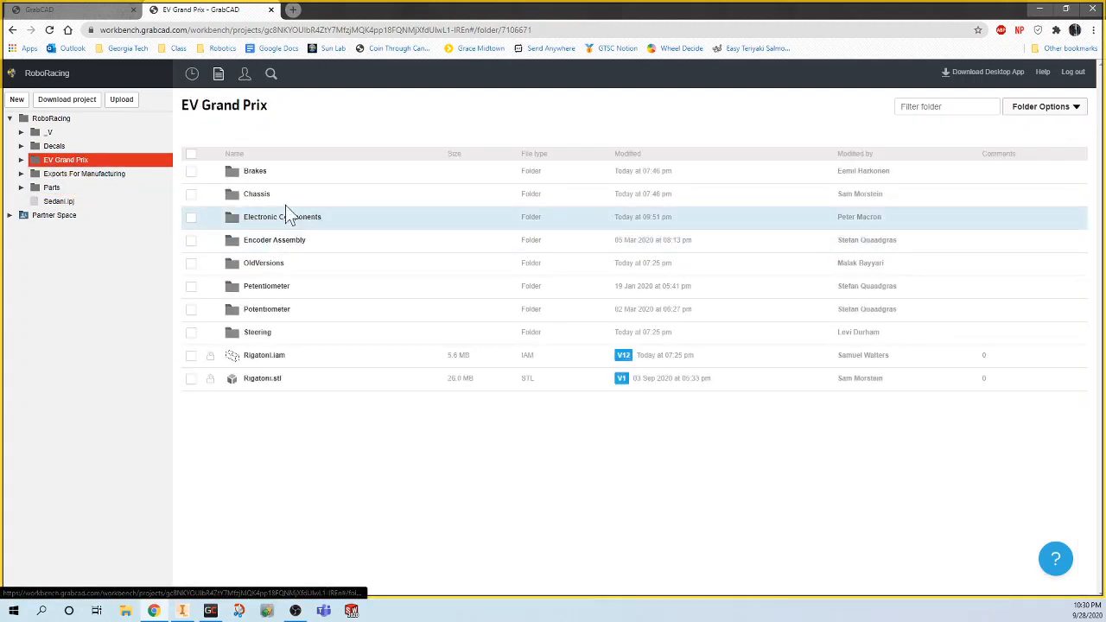
left_click(257, 172)
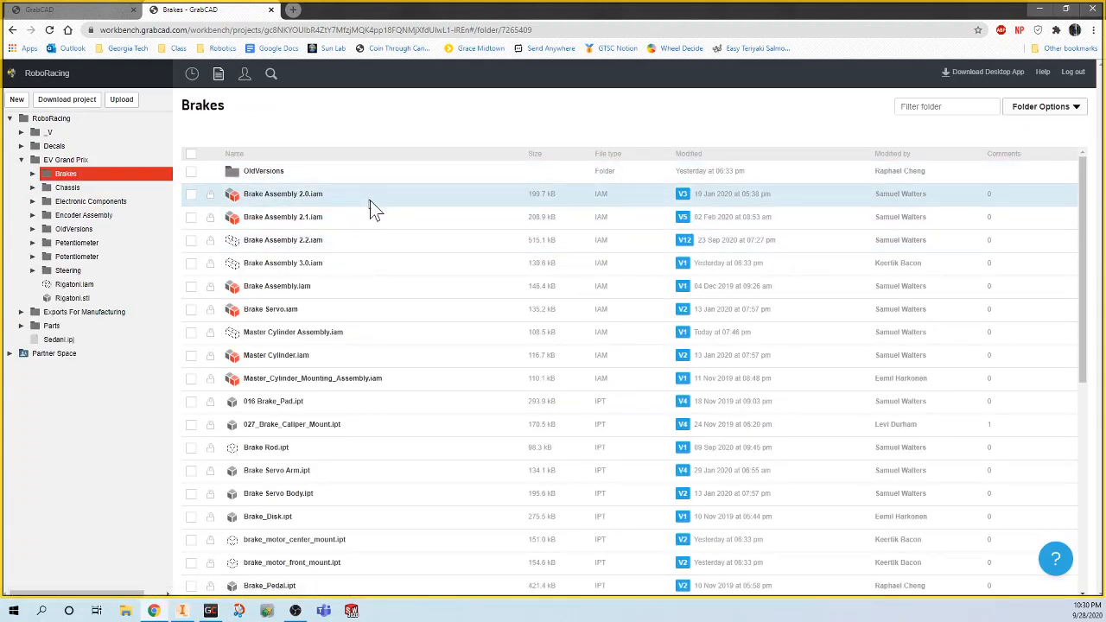
Step: Upload Cylinder.ipt from the Documents folder to the project's Brakes folder without a description
left_click(122, 110)
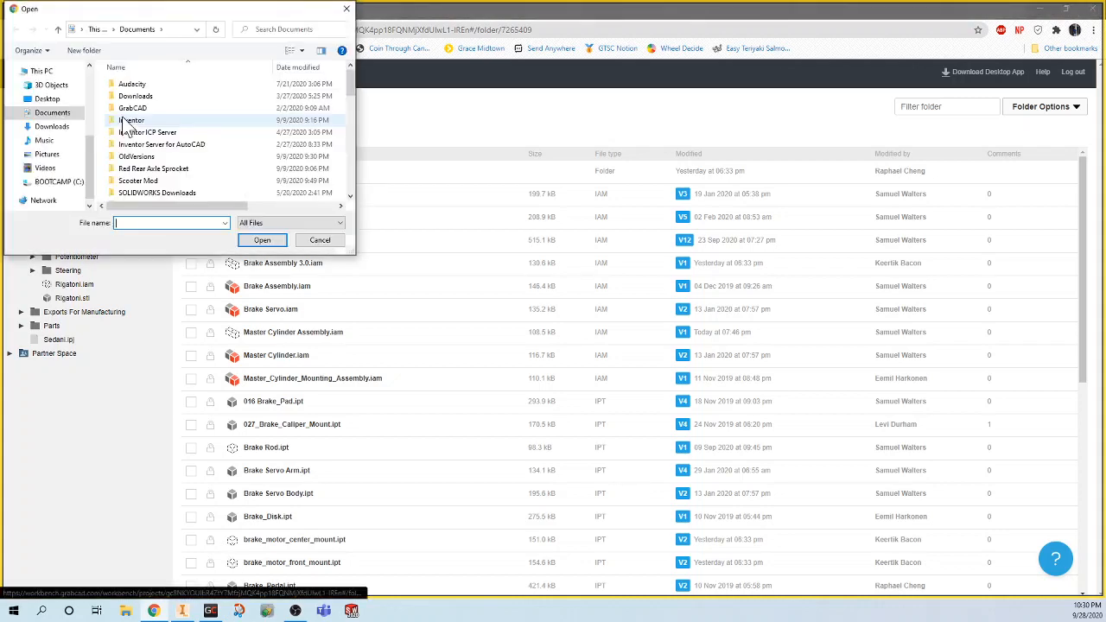
left_click(45, 115)
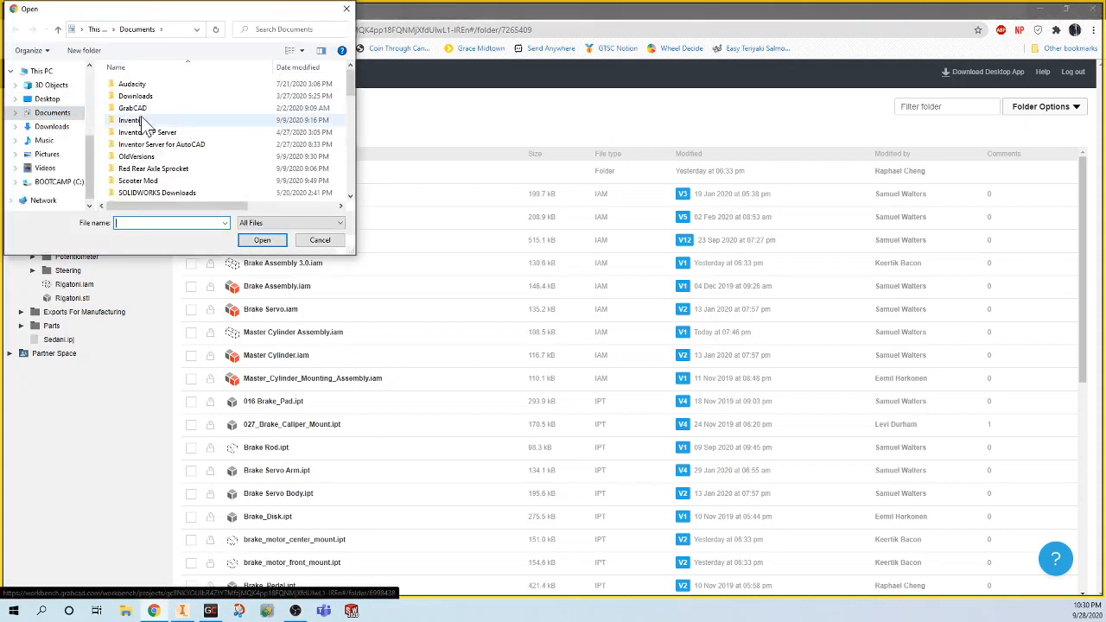
scroll(164, 128, "down", 5)
scroll(164, 128, "down", 1)
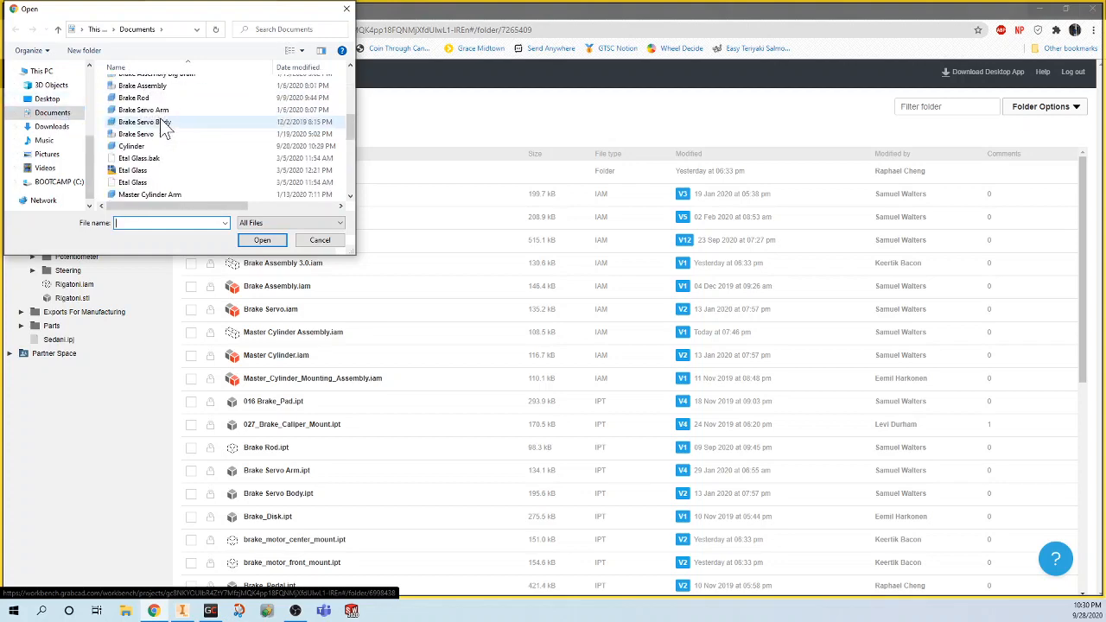
double_click(154, 149)
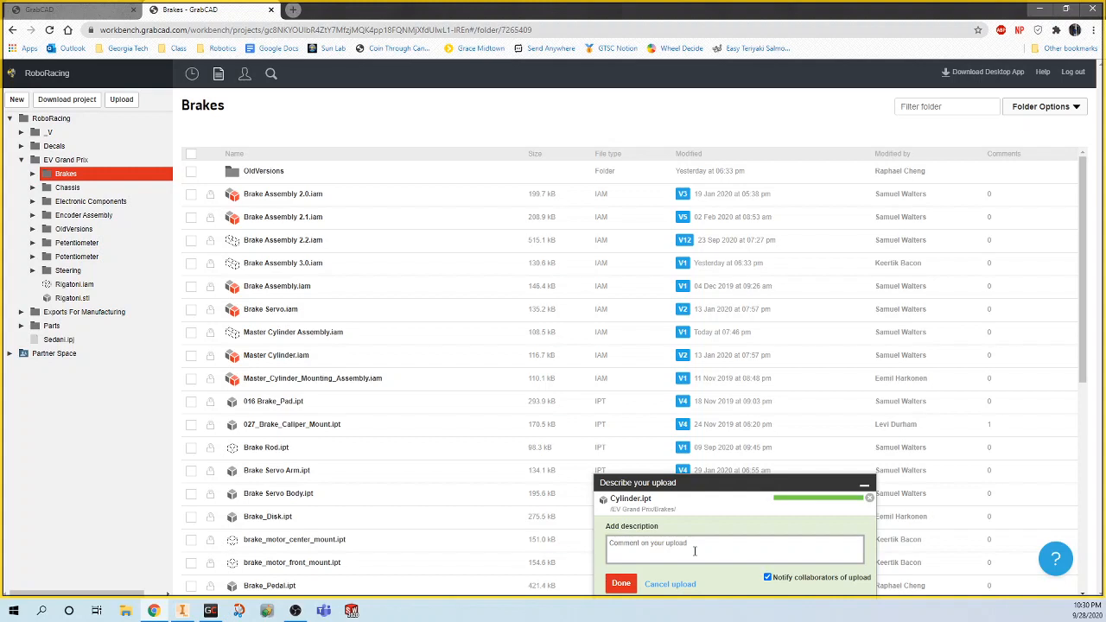
left_click(623, 586)
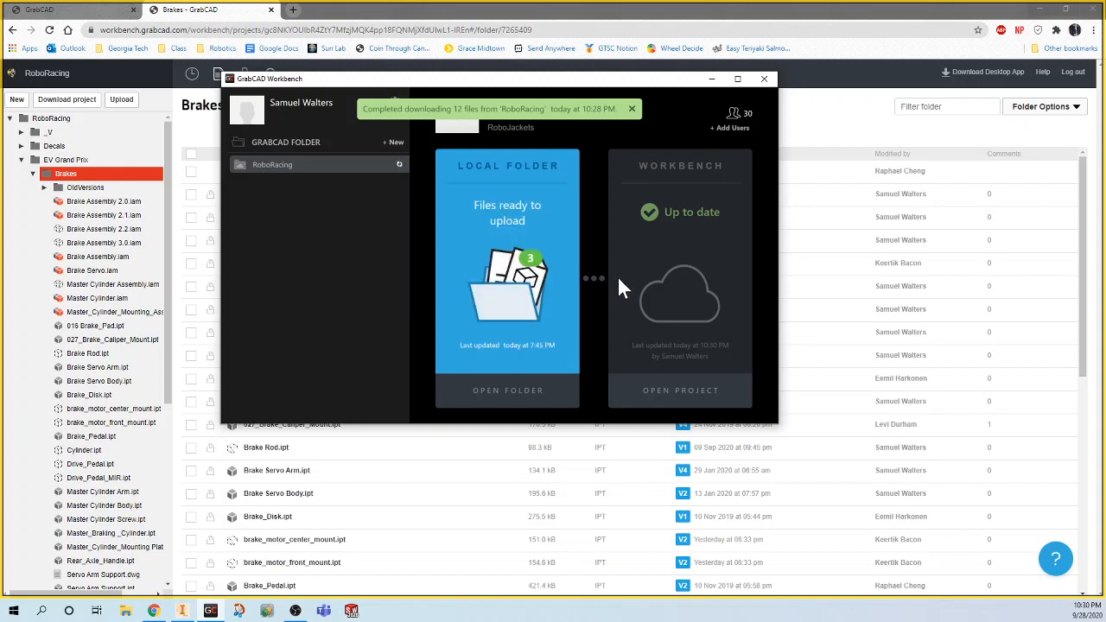
Step: Download the new Cylinder.ipt to the local RoboRacing folder with the GrabCAD Workbench desktop app
left_click(678, 246)
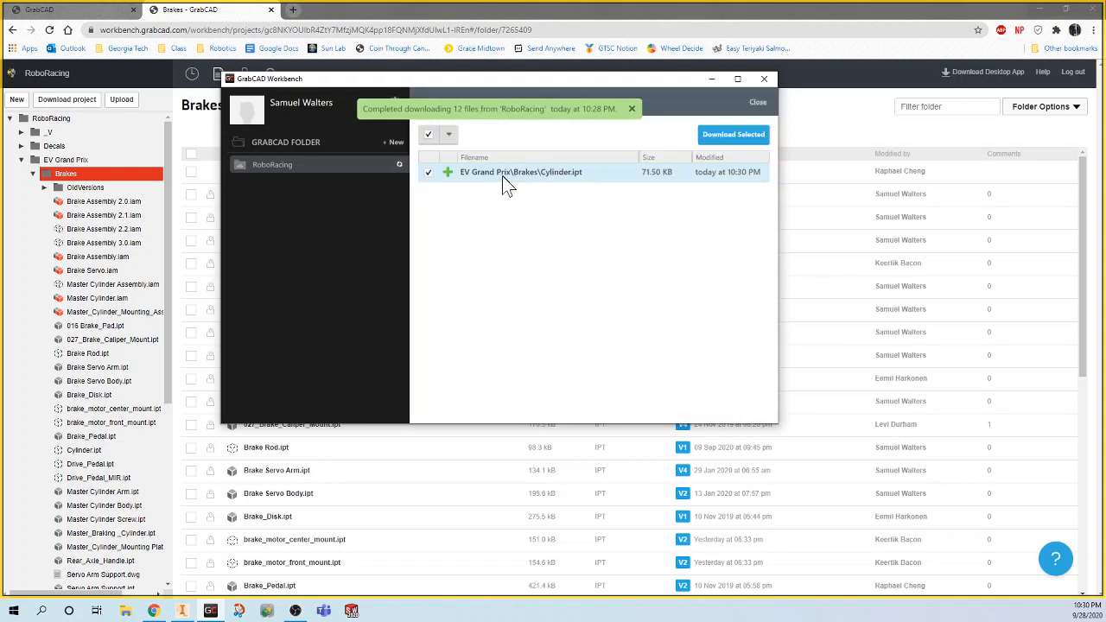
left_click(739, 137)
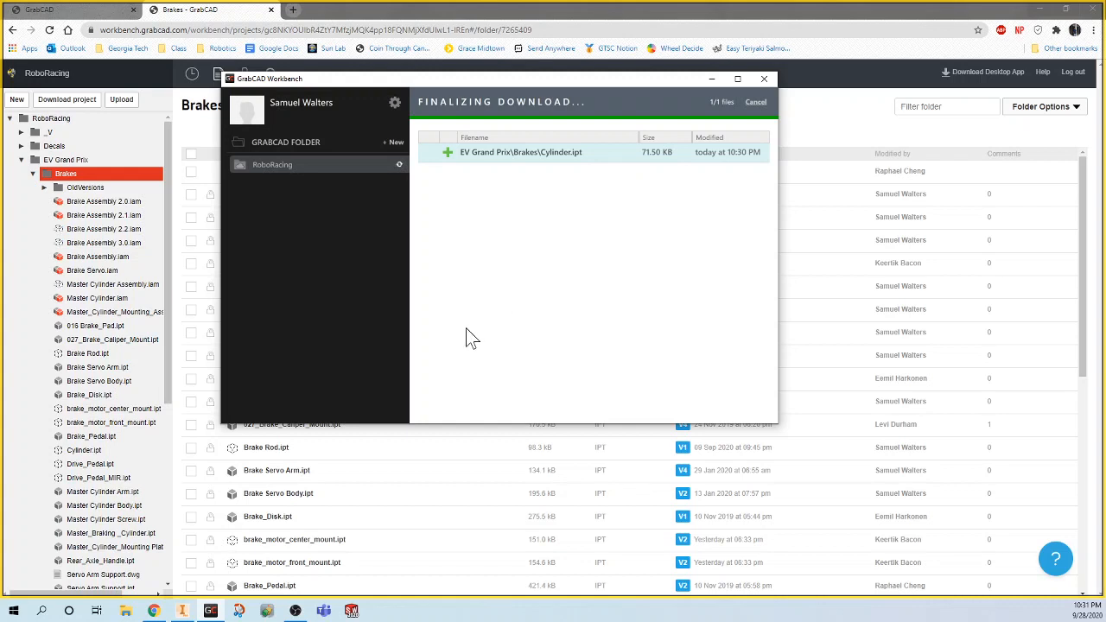
Step: Switch to File Explorer and find the Cylinder part in the local GrabCAD folder under RoboRacing, EV Grand Prix, Brakes
left_click(124, 611)
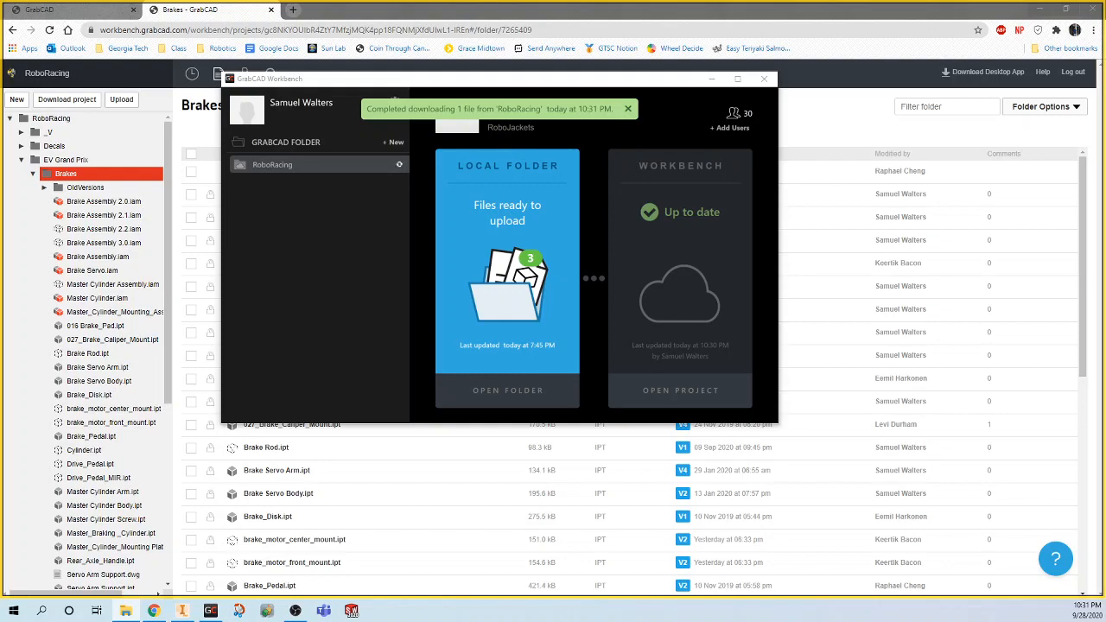
left_click_drag(1105, 97, 538, 43)
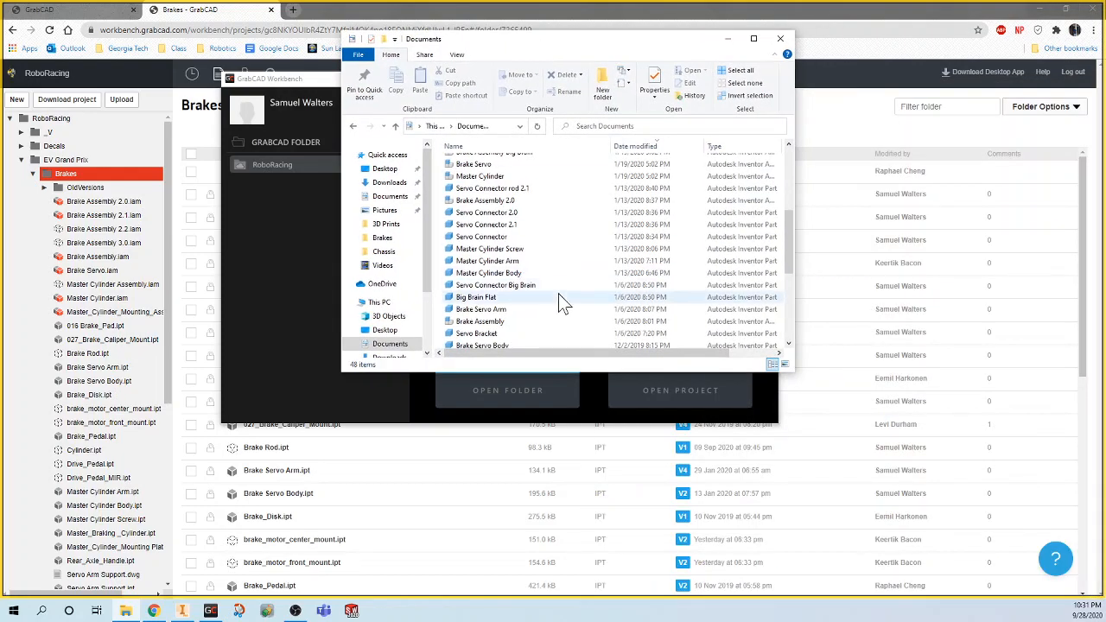
scroll(527, 251, "up", 5)
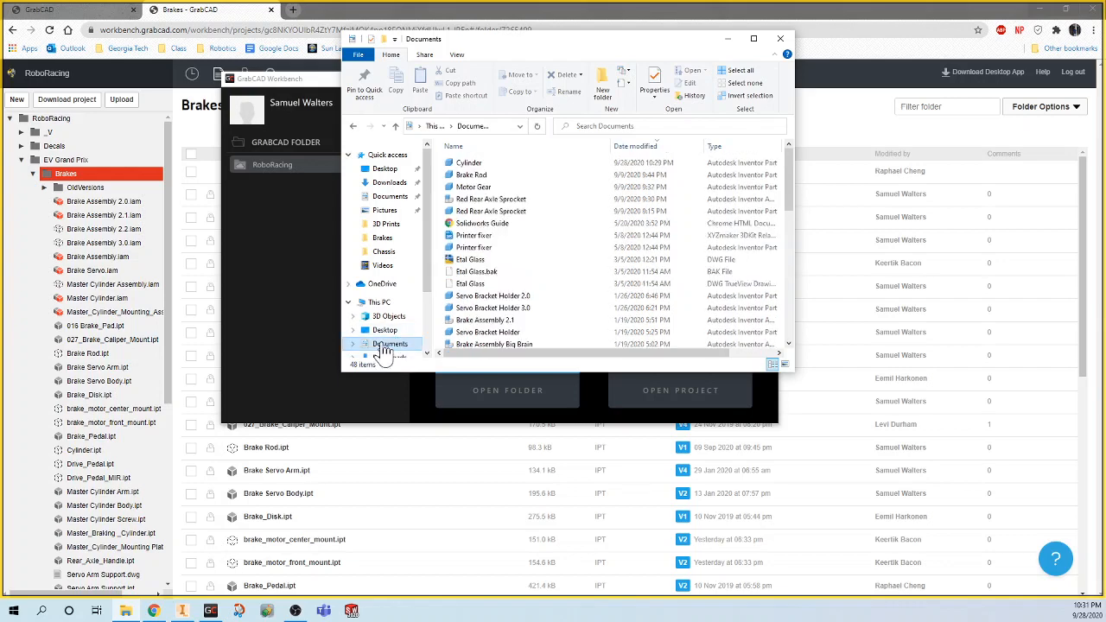
scroll(546, 223, "down", 10)
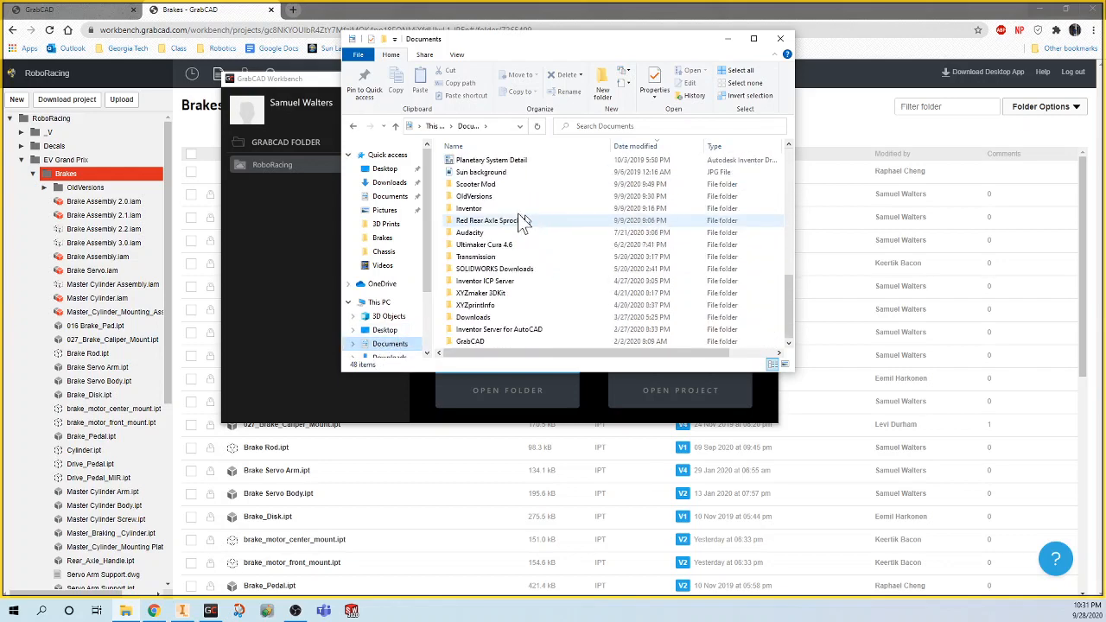
double_click(484, 343)
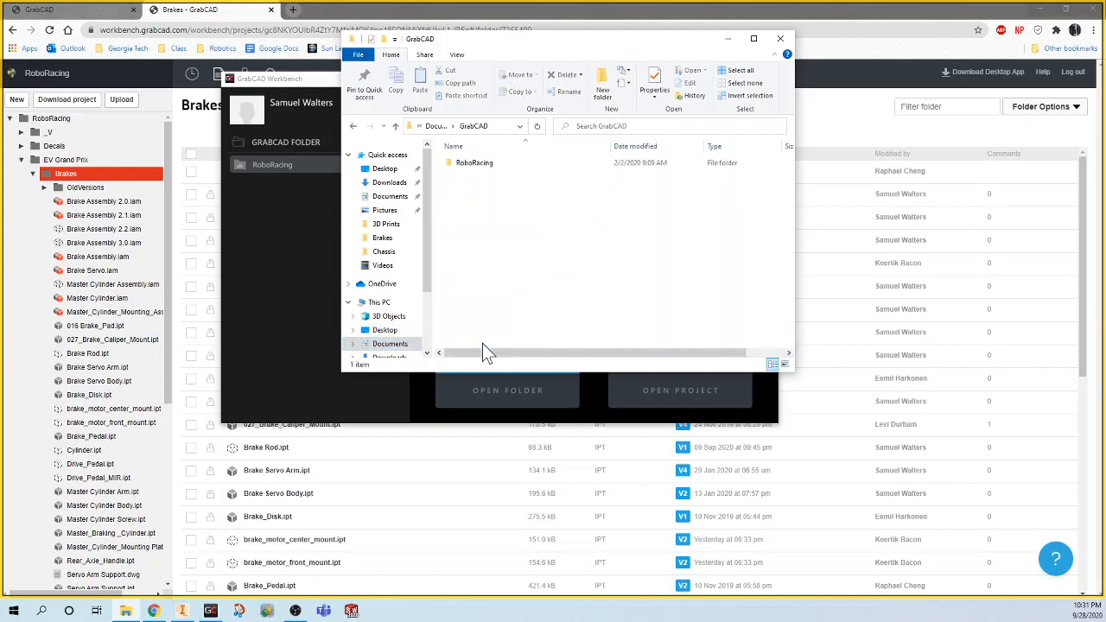
left_click(474, 164)
double_click(480, 167)
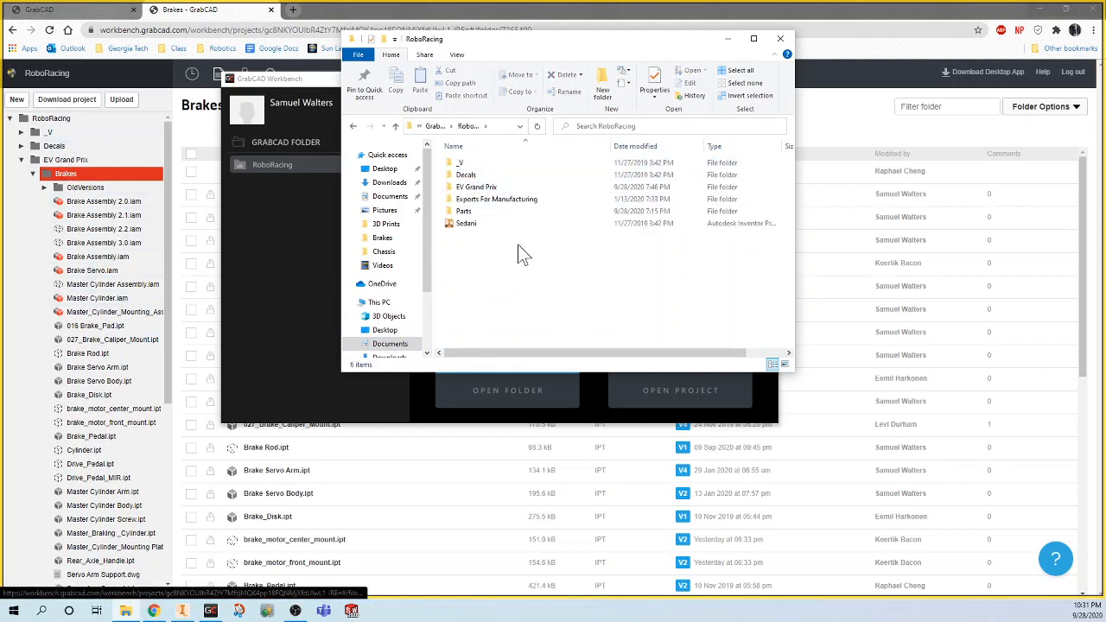
double_click(477, 187)
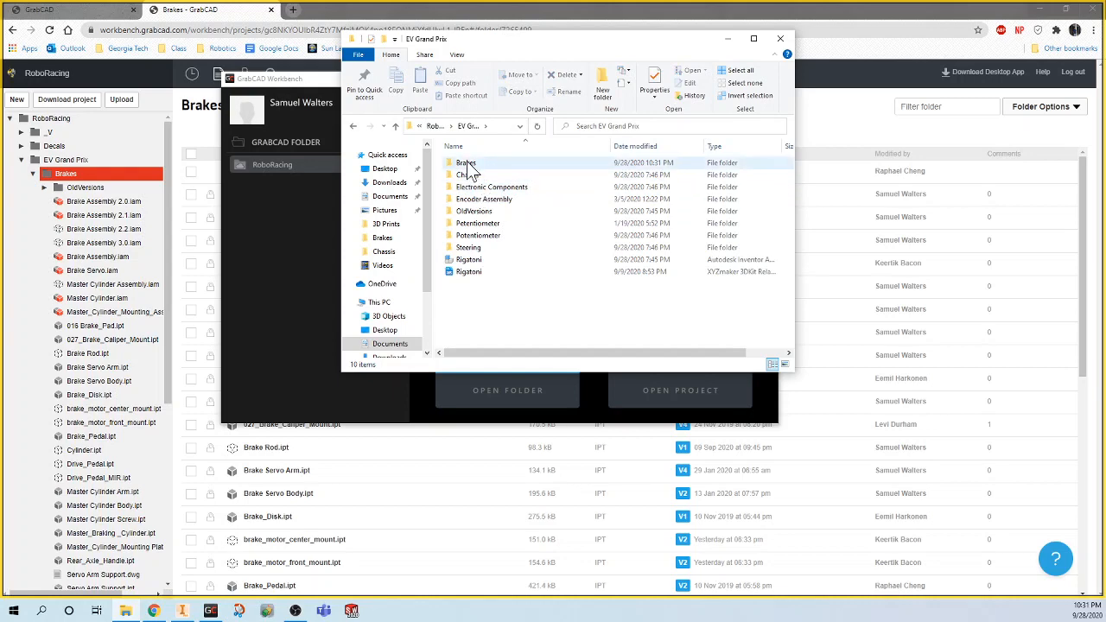
double_click(467, 164)
scroll(505, 203, "down", 3)
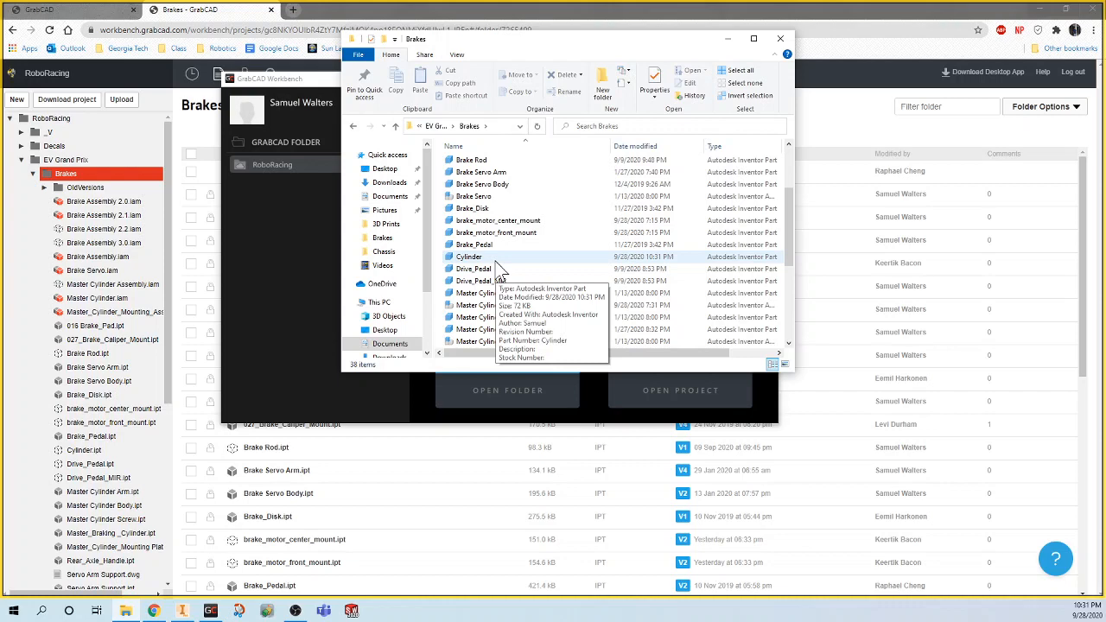
Step: Close the File Explorer window, switch to Autodesk Inventor and show its home page with the recent documents
left_click(780, 38)
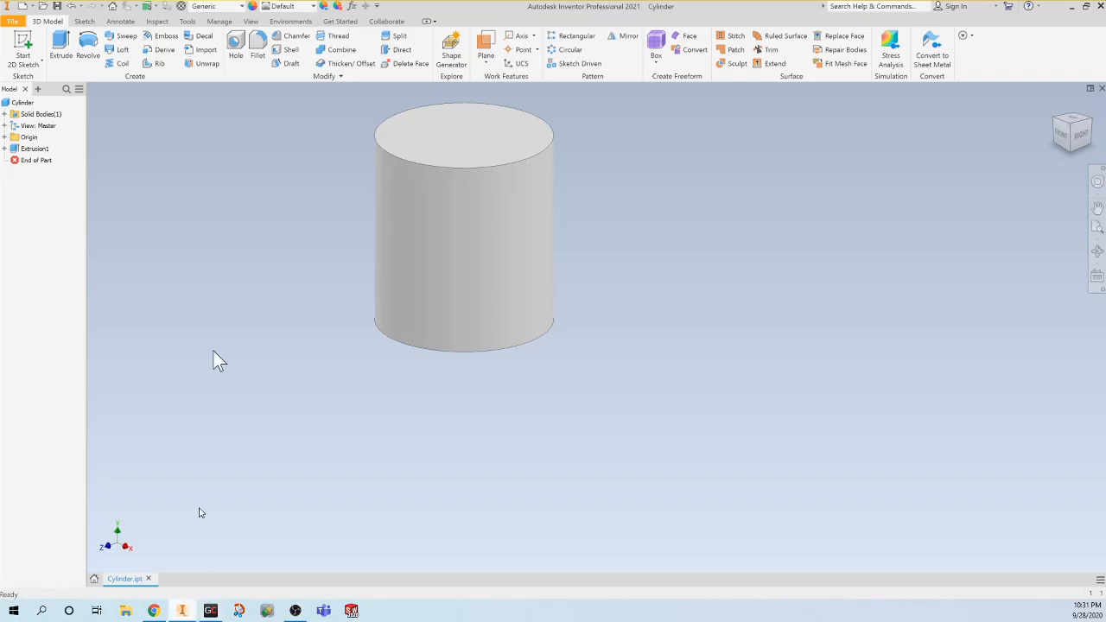
left_click(93, 578)
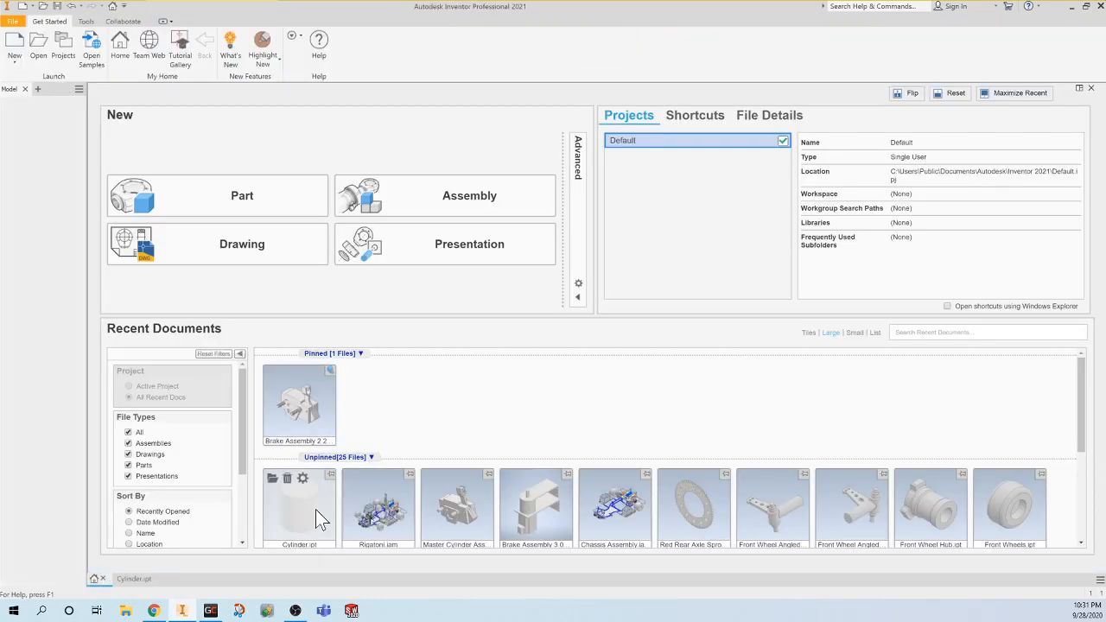
mouse_move(311, 511)
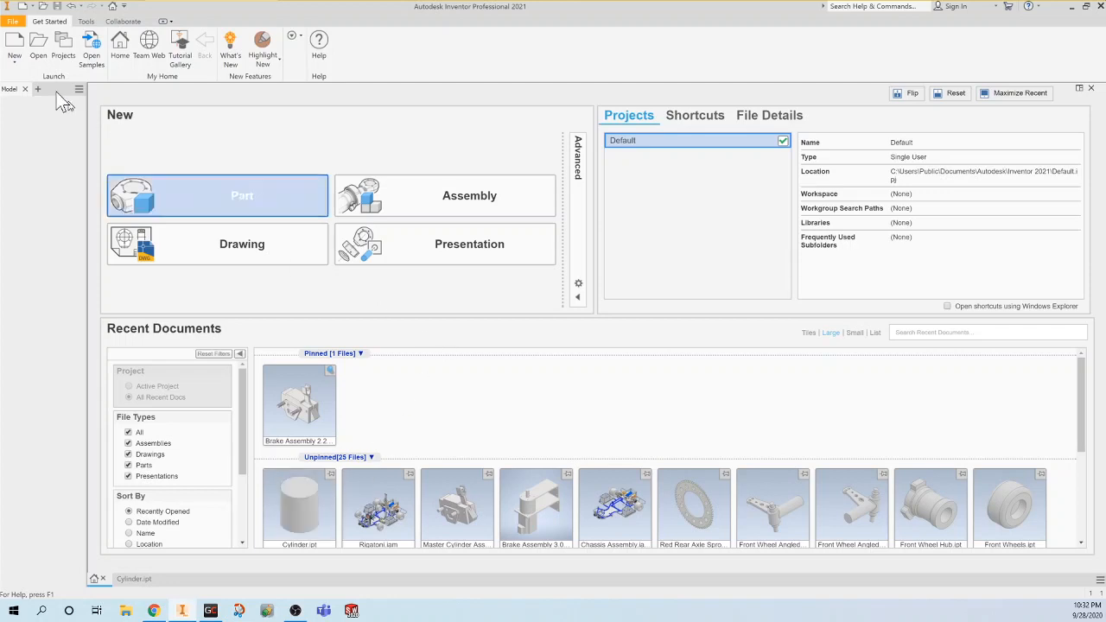
Step: Find and preview the Cylinder part in the Brakes folder through Inventor's Open dialog, leaving it unopened
left_click(37, 52)
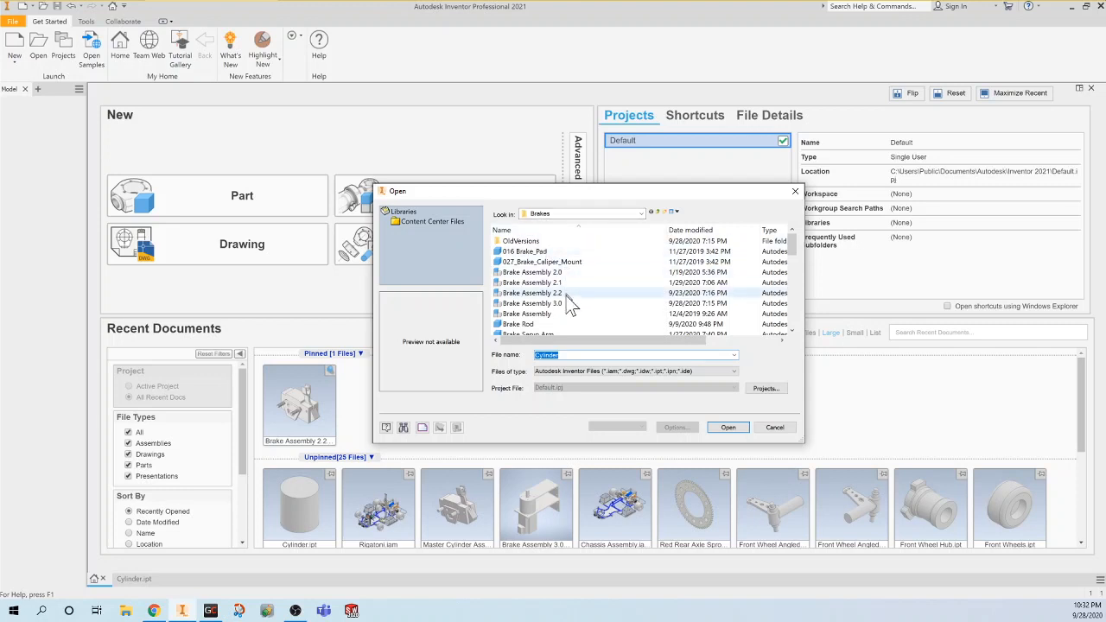
scroll(568, 306, "down", 1)
scroll(568, 307, "down", 4)
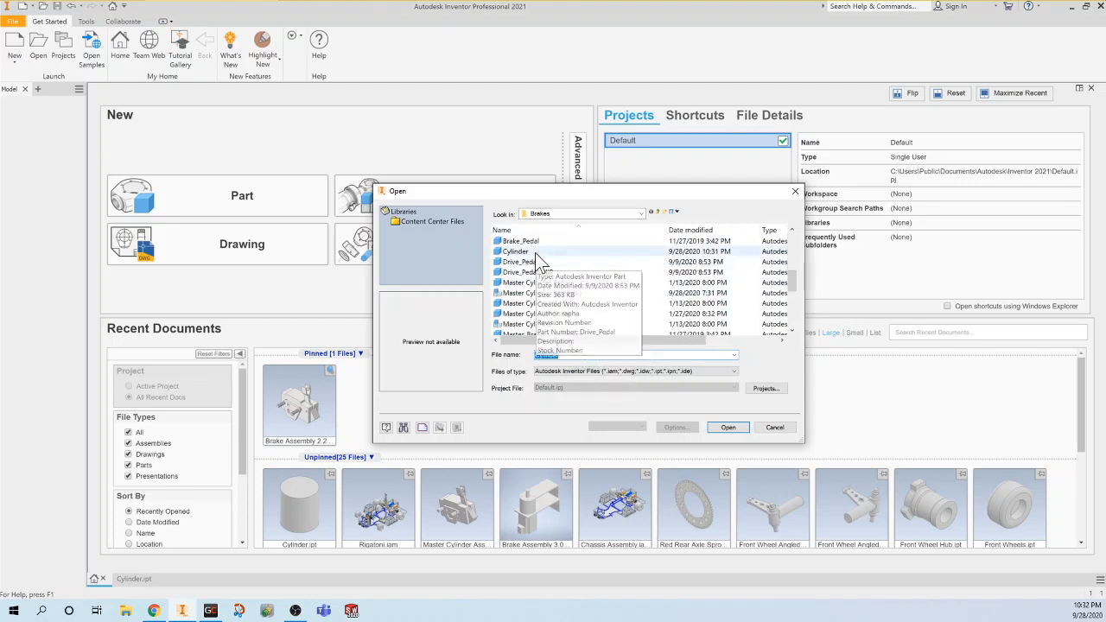
left_click(535, 252)
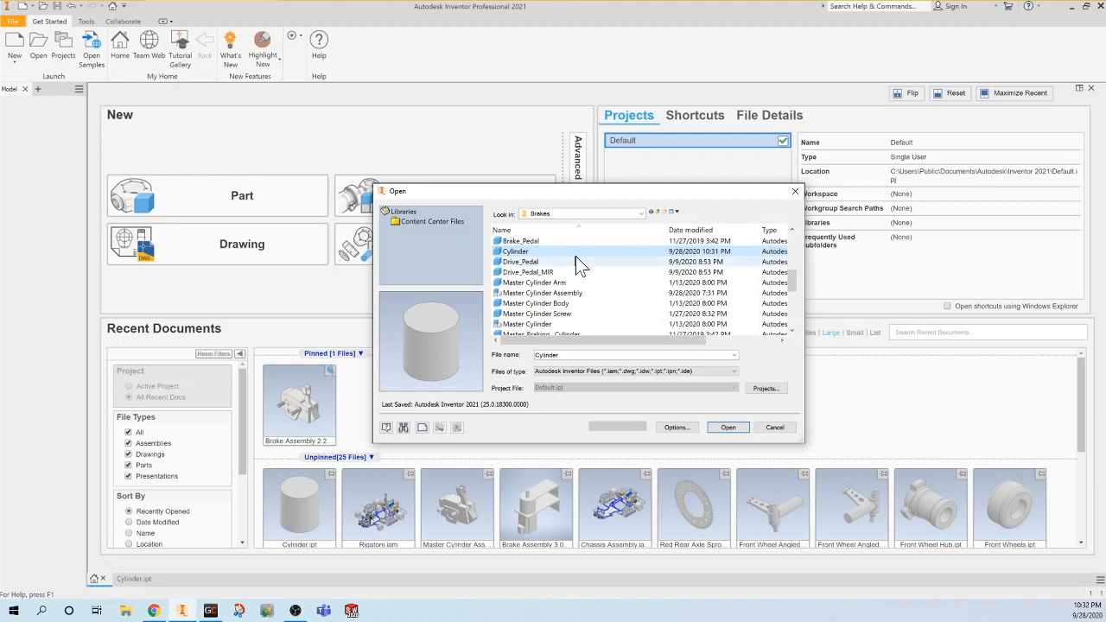
mouse_move(575, 253)
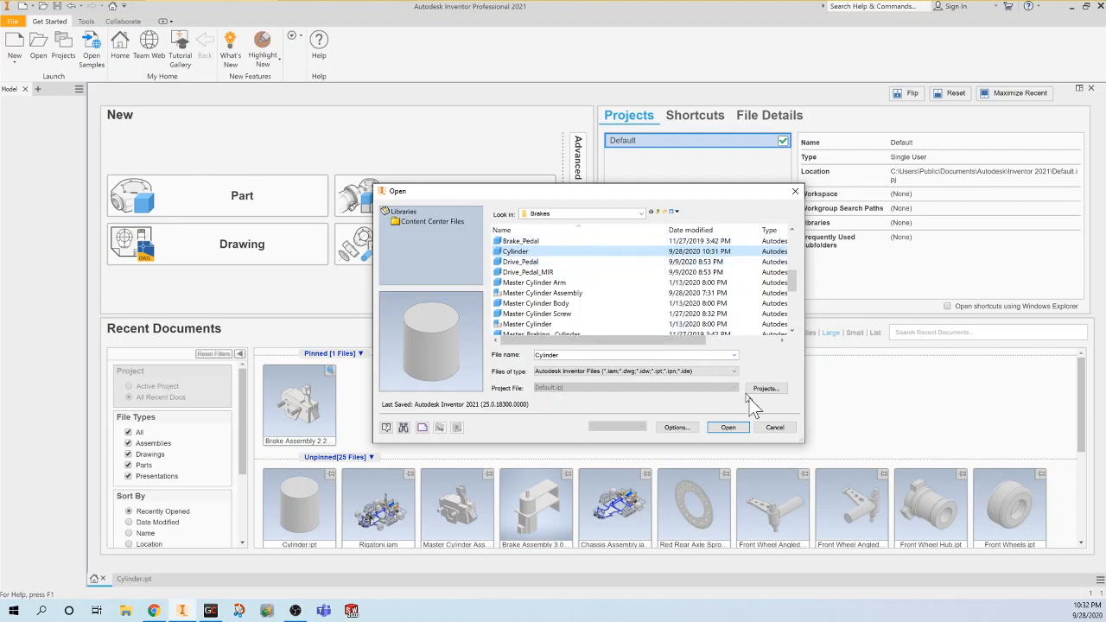
left_click(766, 426)
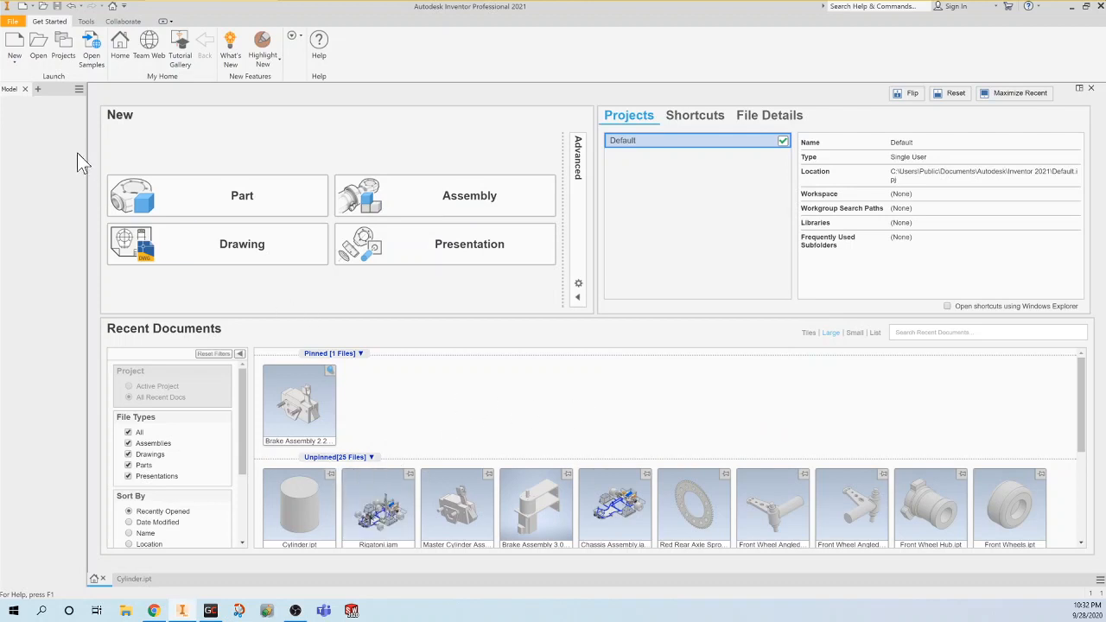
Step: Switch to the GrabCAD Workbench desktop app and upload the three pending Rigatoni file changes from the local RoboRacing folder without a comment
left_click(210, 610)
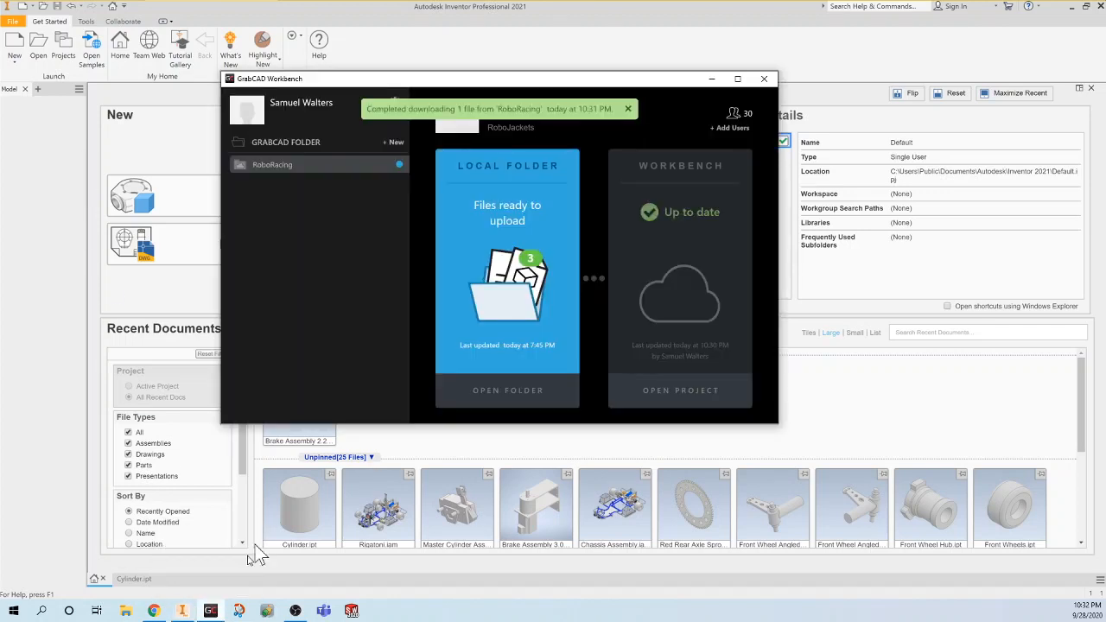
left_click(473, 260)
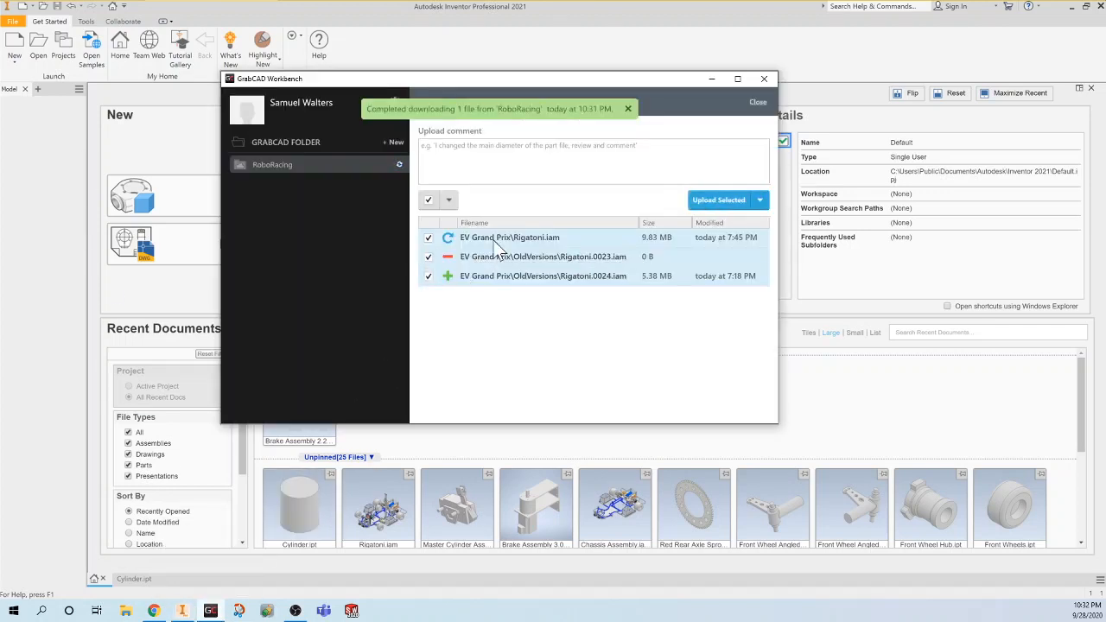
left_click(722, 201)
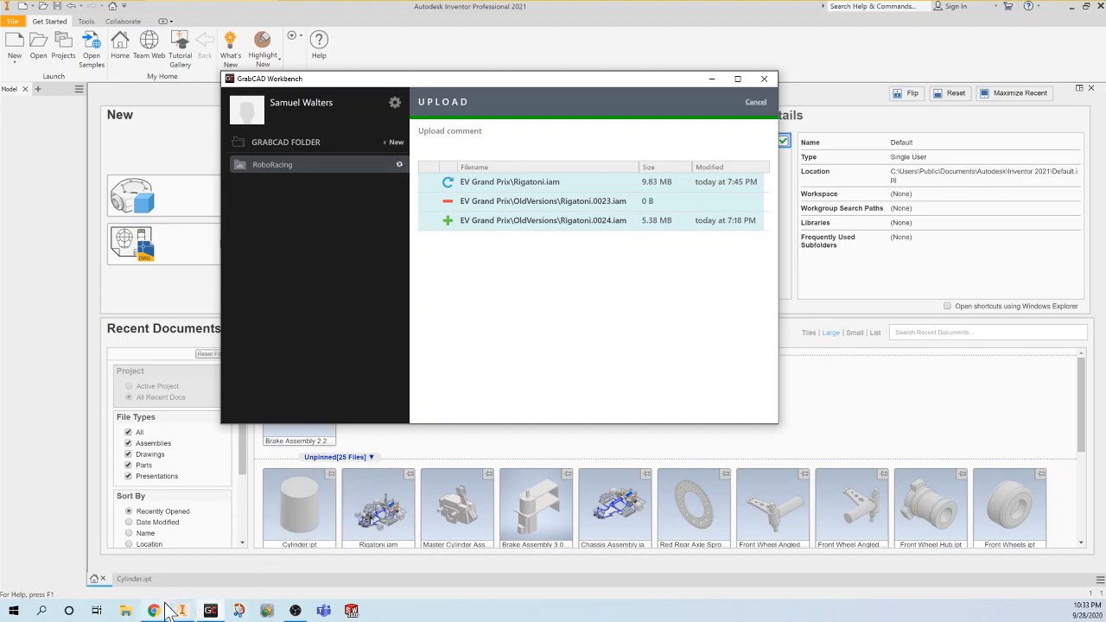
Step: Switch to Chrome, lock Brake Assembly 2.0.iam in the project's Brakes folder, and return to the GrabCAD Workbench desktop app
mouse_move(166, 605)
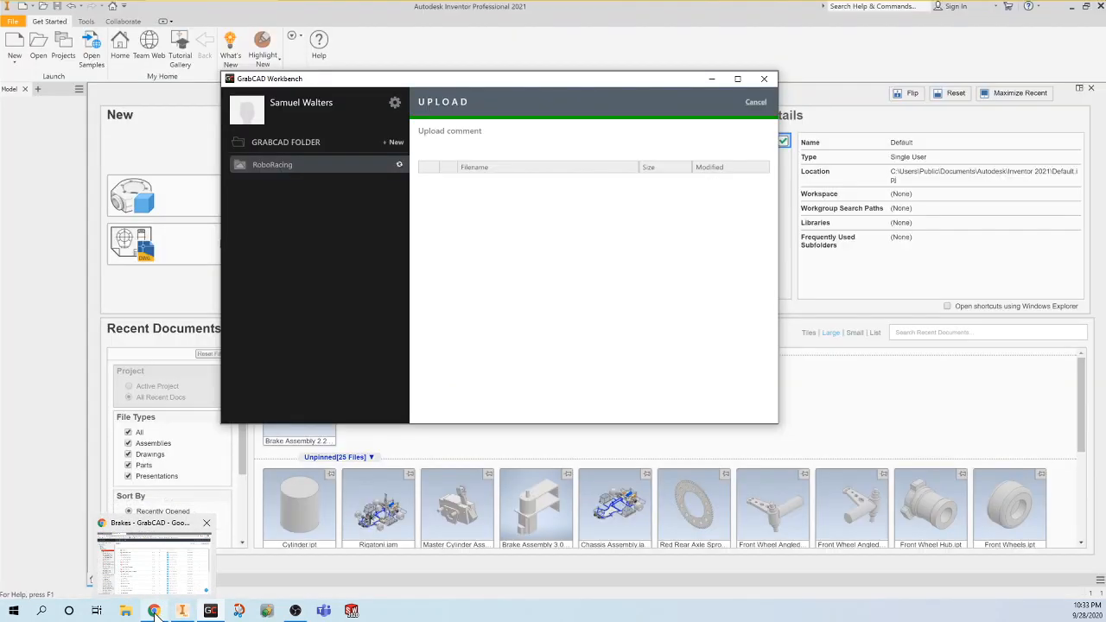
left_click(154, 612)
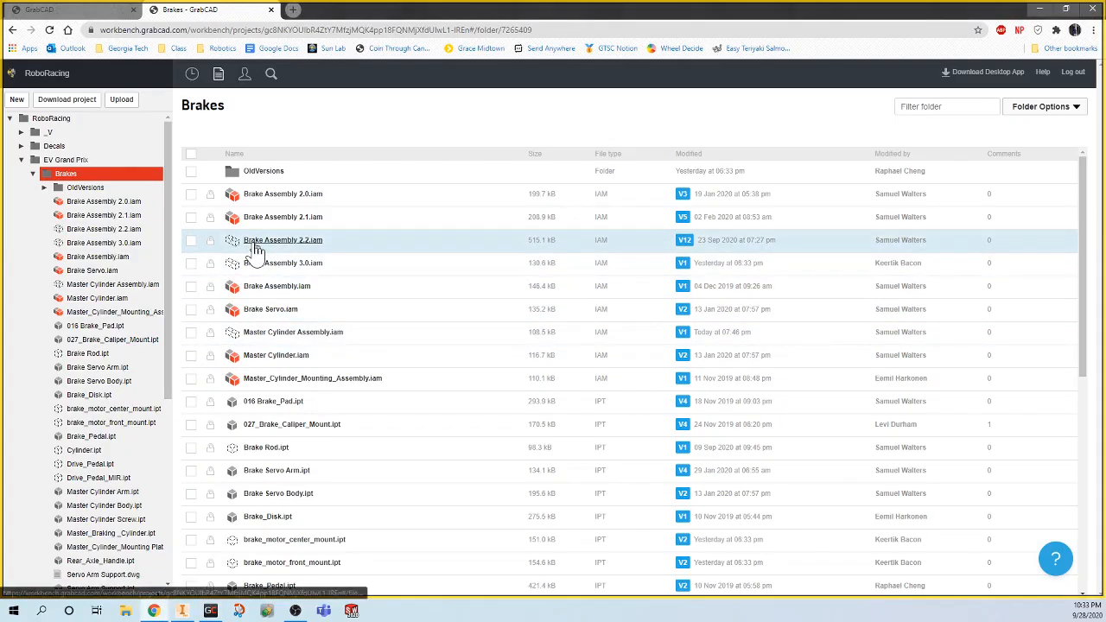
left_click(210, 196)
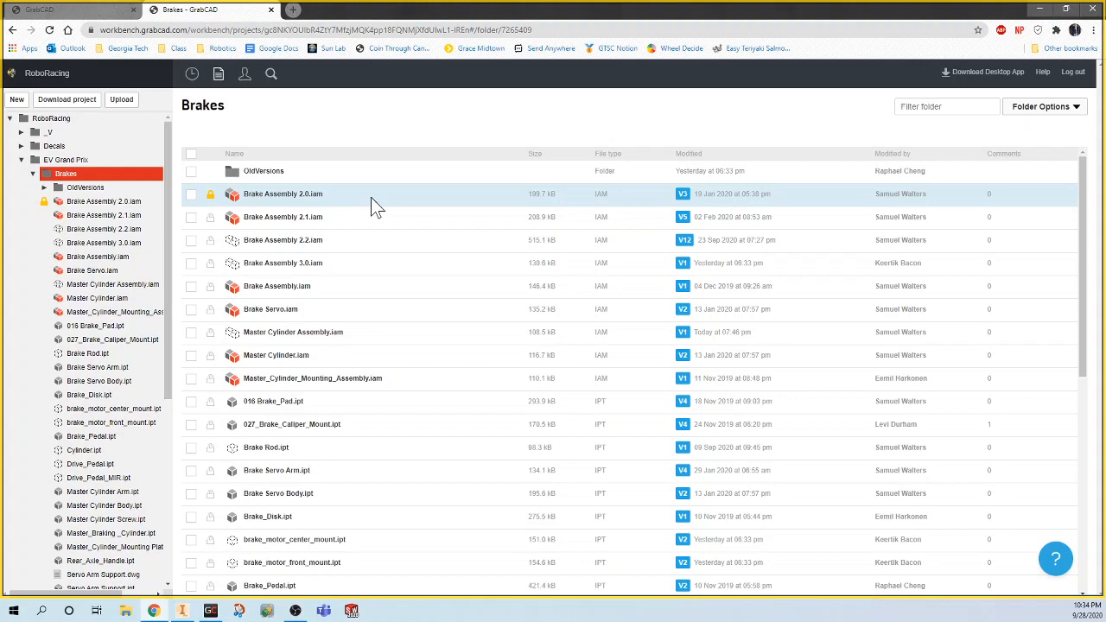
left_click(211, 610)
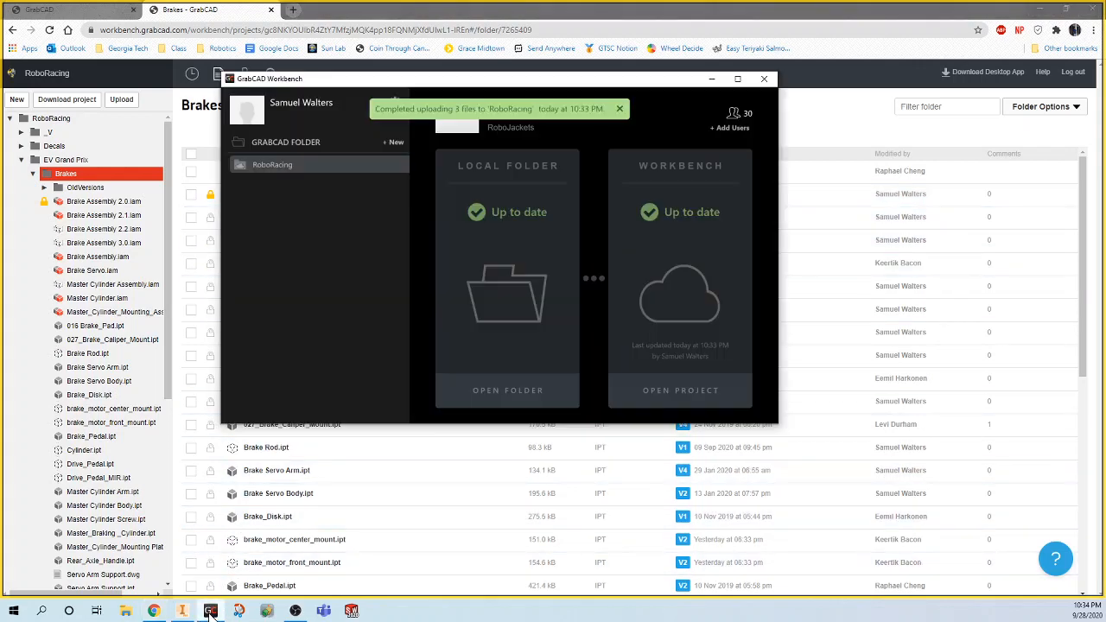